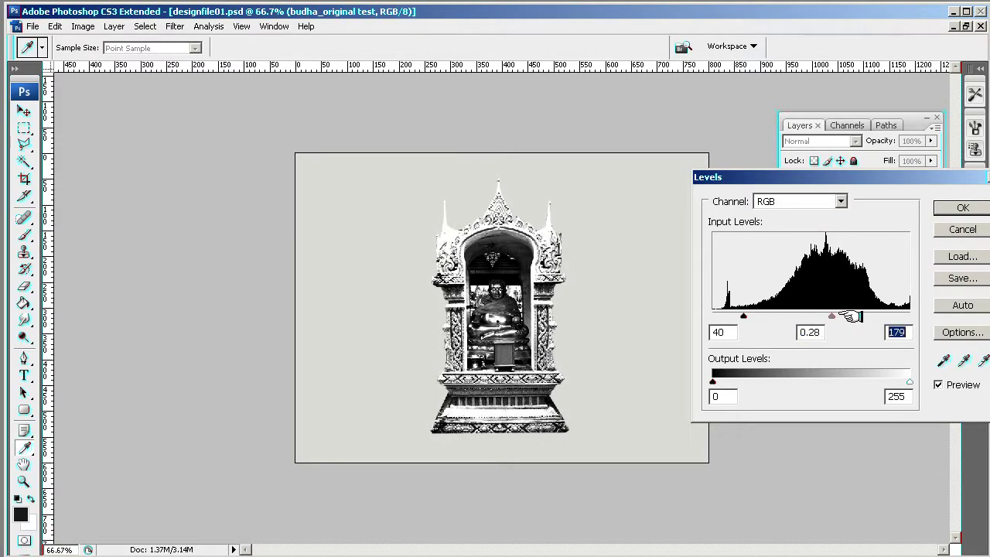
- Set the input levels of the budha_original test layer to 0, 0.20 and 163, and apply them
mouse_move(743, 317)
left_mouse_down()
mouse_move(720, 316)
mouse_move(783, 315)
mouse_move(730, 315)
left_mouse_up()
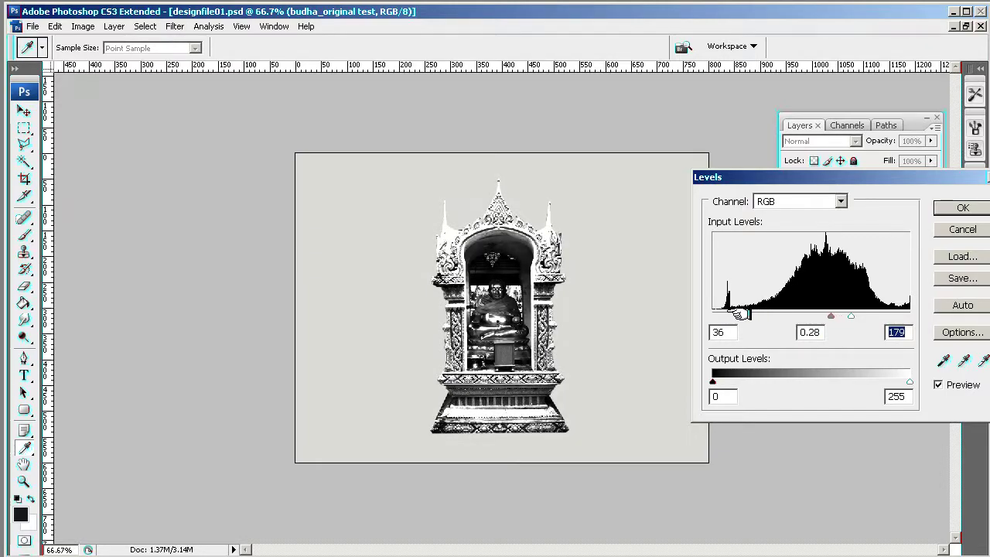
mouse_move(829, 316)
left_mouse_down()
mouse_move(846, 315)
mouse_move(831, 316)
left_mouse_up()
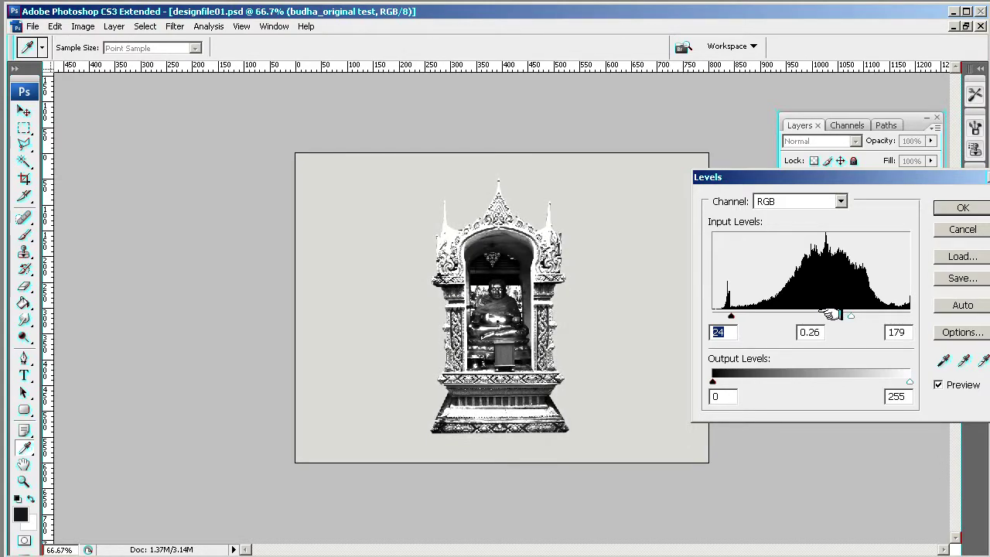
left_click_drag(745, 314, 712, 316)
left_click_drag(851, 316, 822, 312)
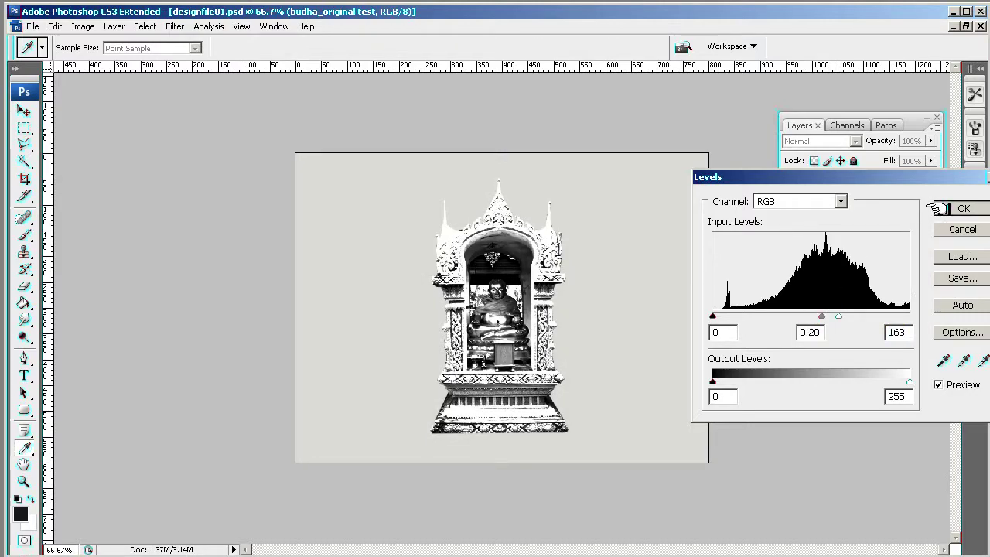
left_click(948, 209)
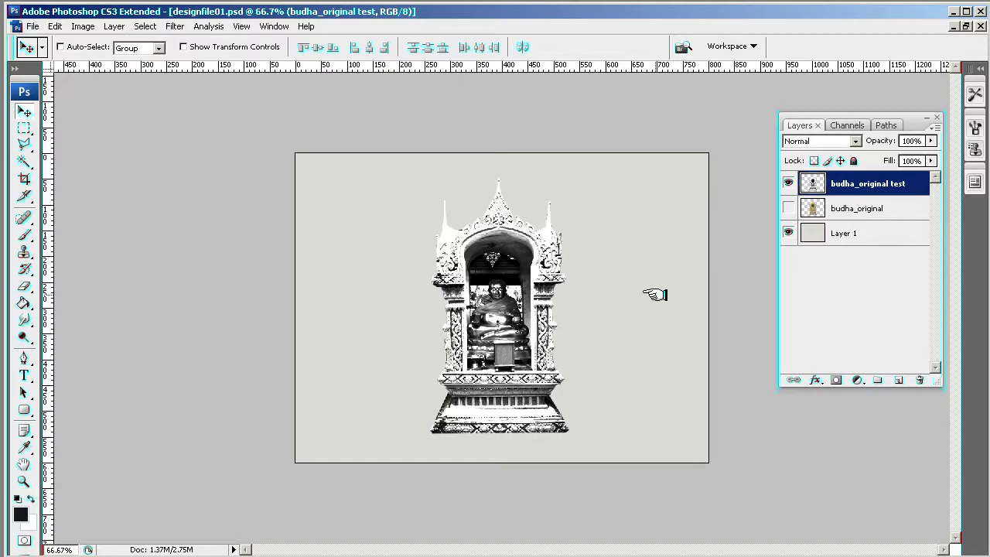
- Try the Lighten blend mode on the budha_original test layer, and settle on Darken
left_click(856, 140)
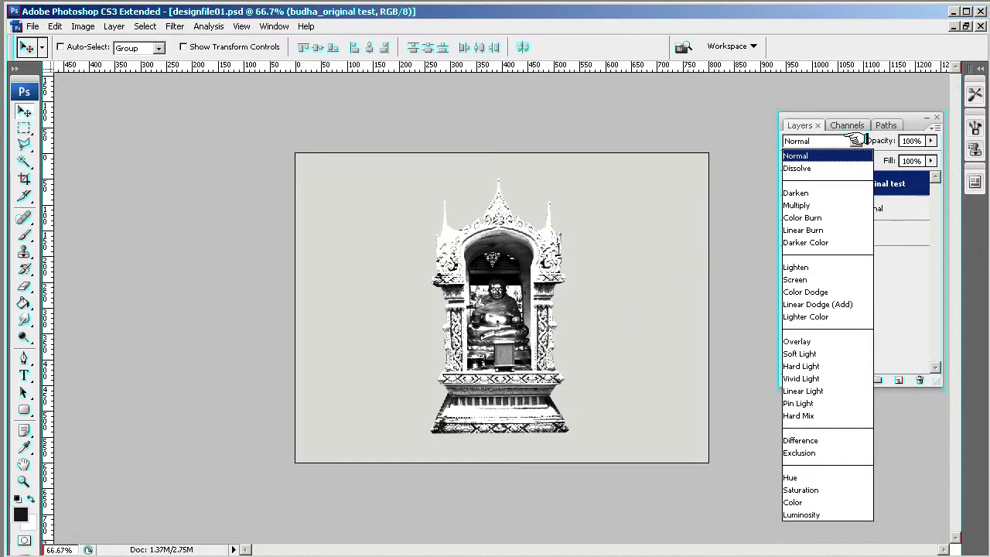
left_click(818, 268)
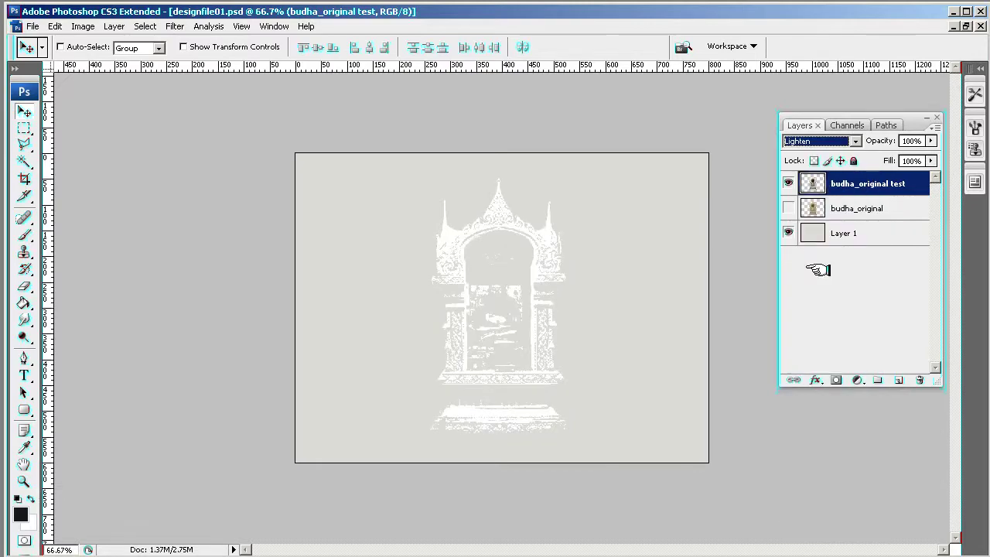
left_click(849, 145)
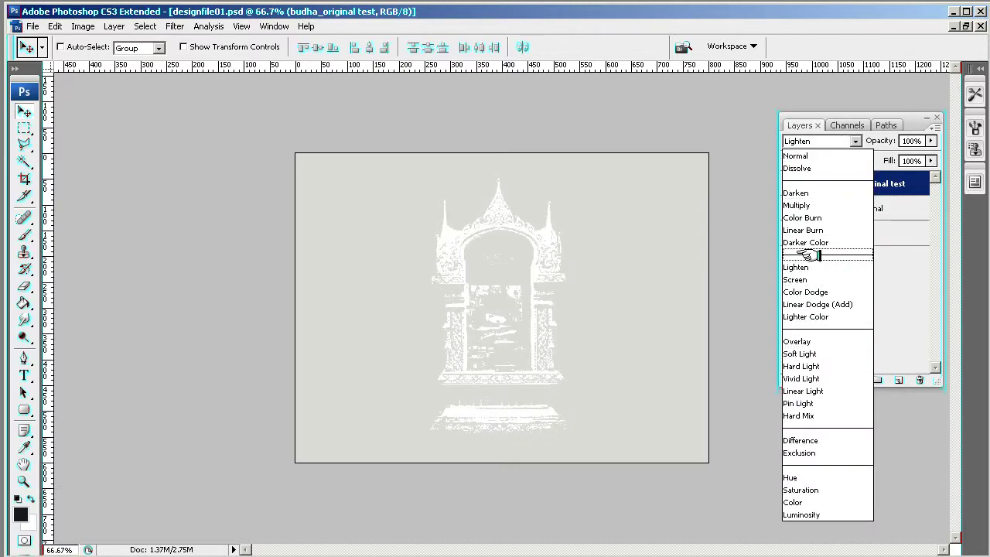
left_click(809, 194)
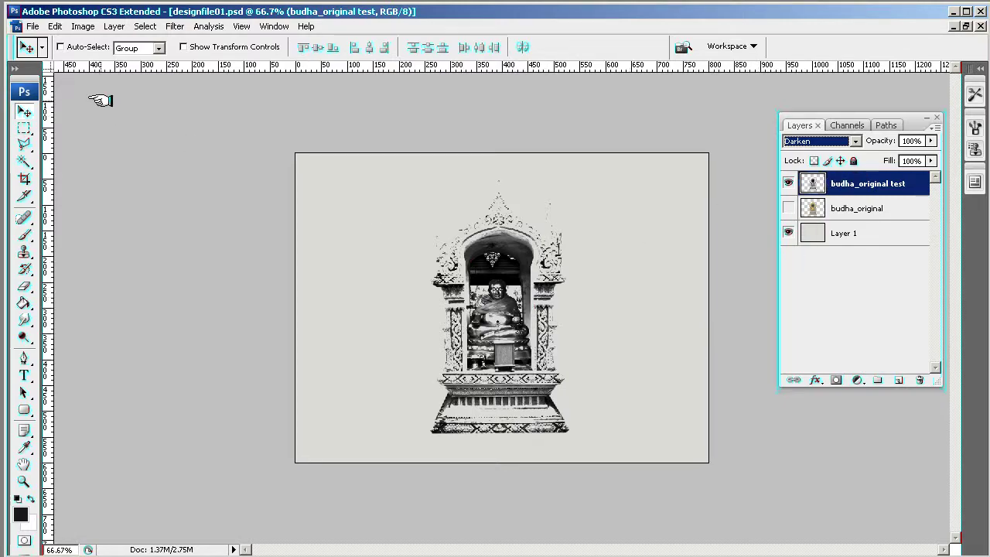
- Try inverting the colours of the budha_original test layer, and undo the inversion
left_click(82, 26)
mouse_move(108, 27)
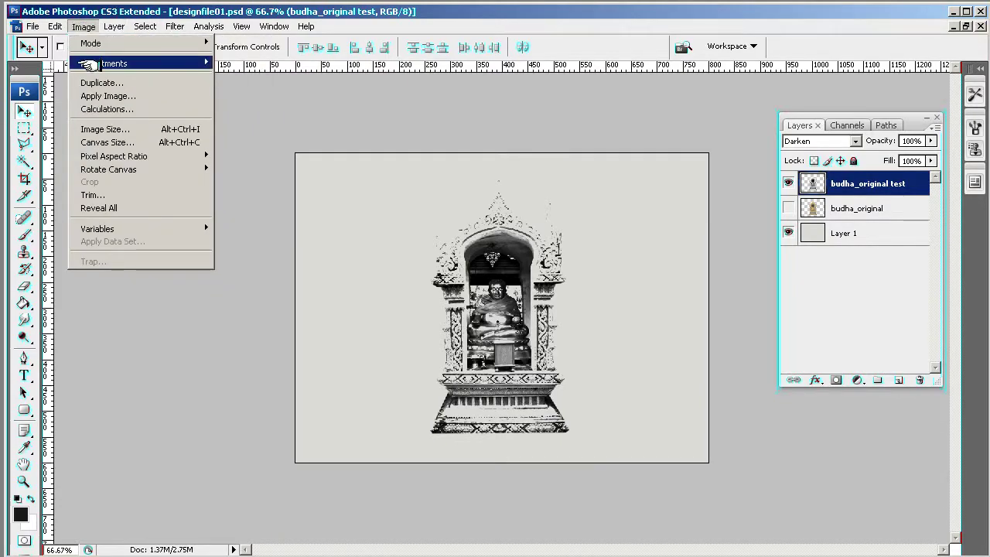
mouse_move(100, 63)
left_click(312, 313)
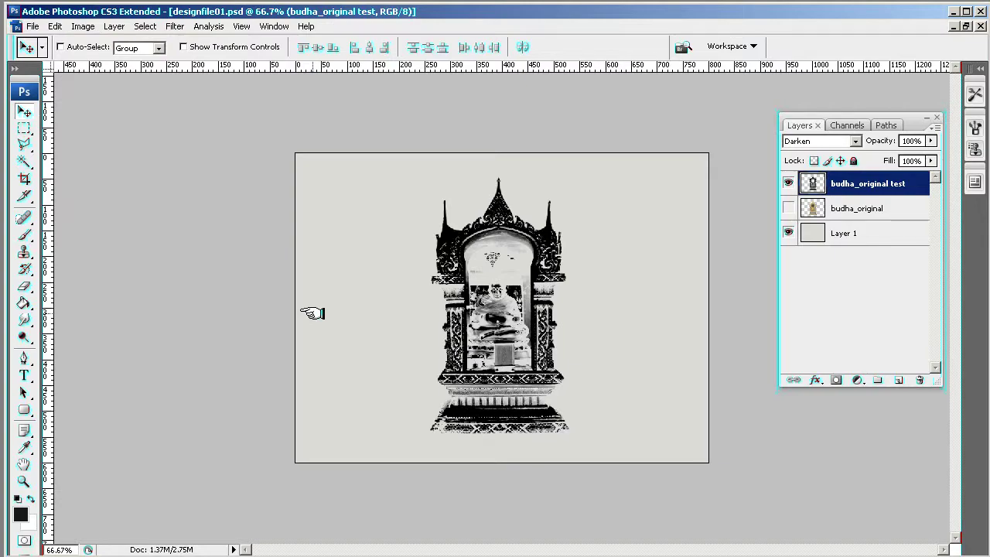
key("ctrl+z")
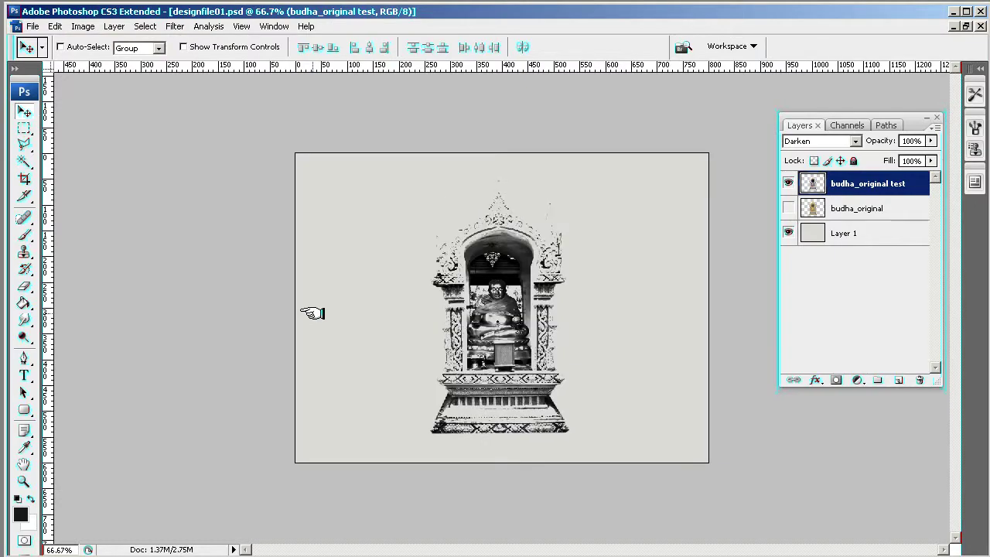
- Duplicate the hidden budha_original layer under the default name and make the copy visible
left_click(836, 207)
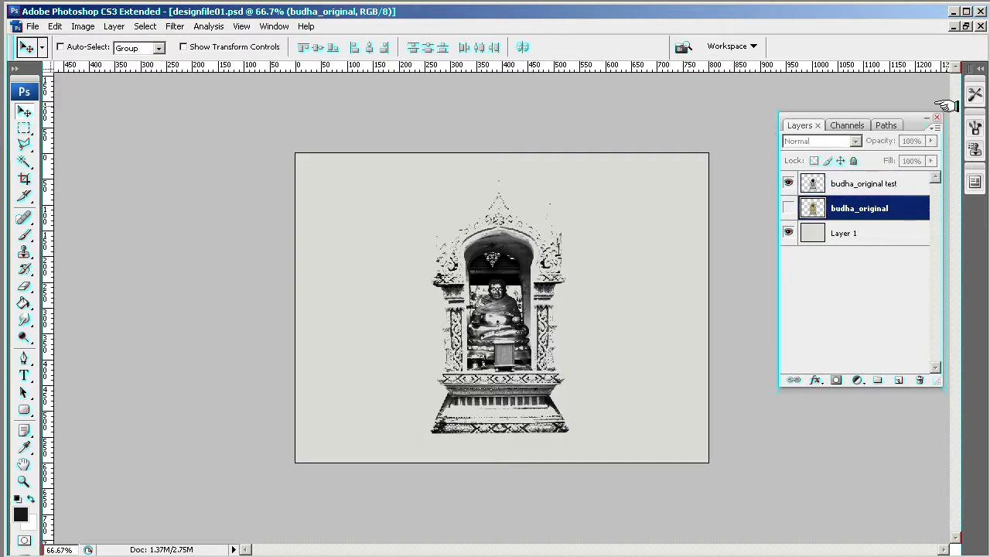
left_click(932, 127)
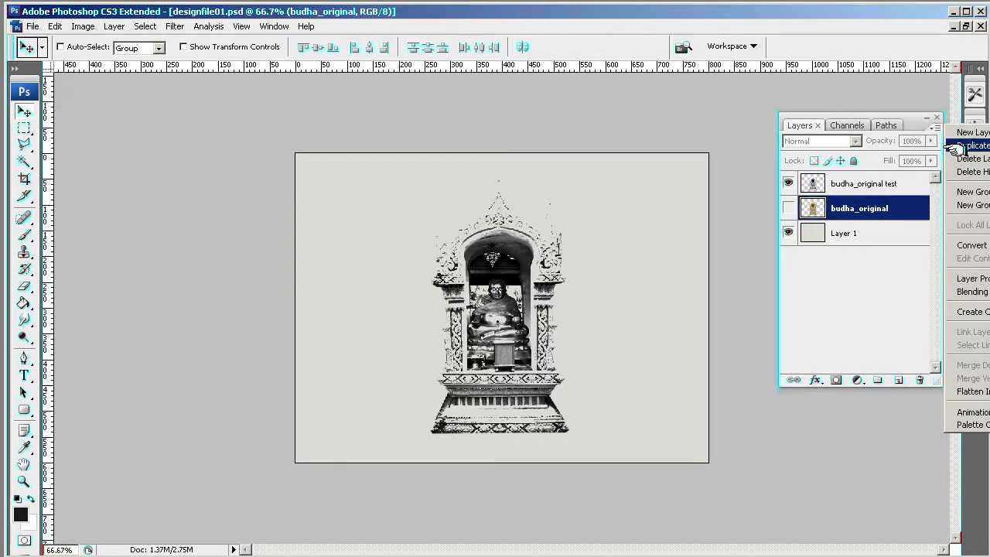
left_click(958, 147)
left_click(315, 121)
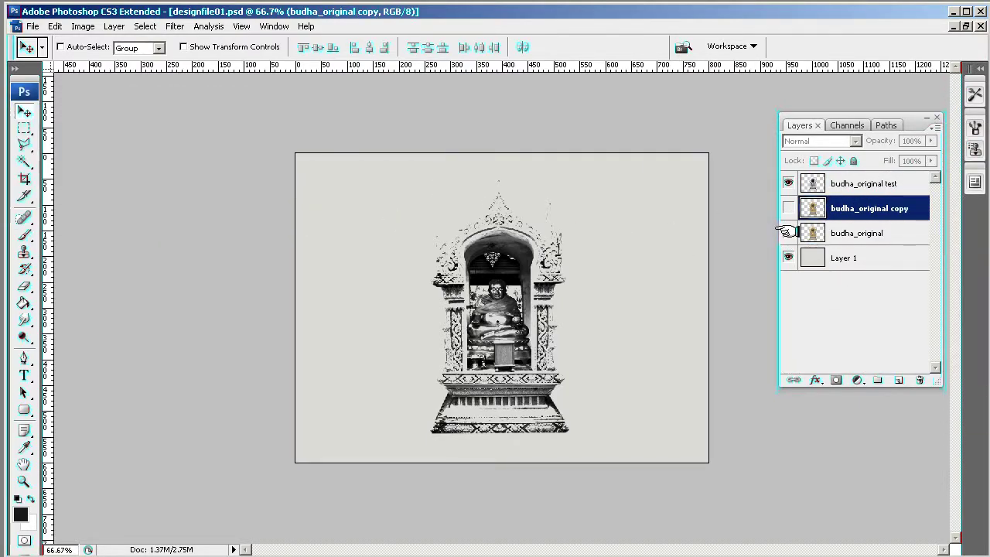
left_click(788, 208)
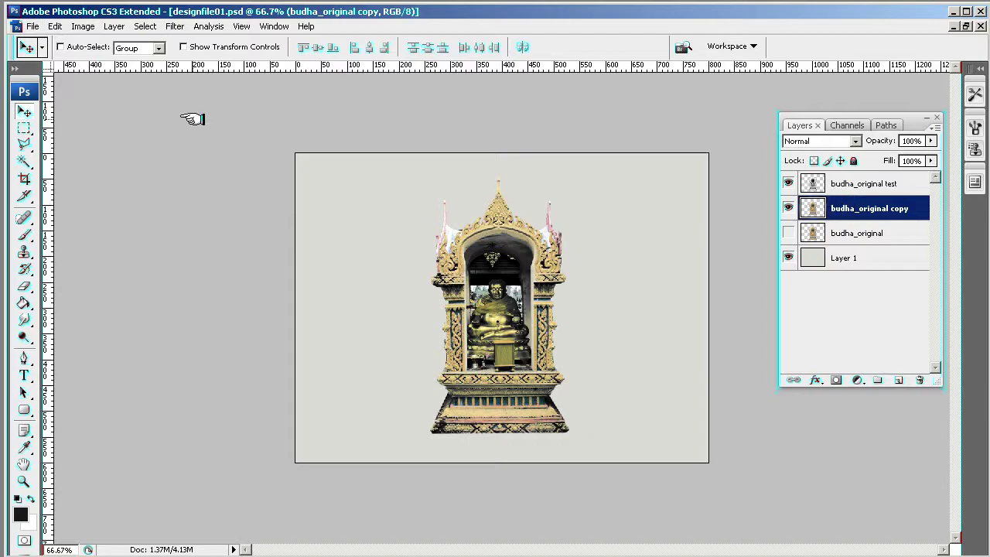
- Add a 3 px outside Stroke in near-black to the budha_original copy layer
left_click(115, 27)
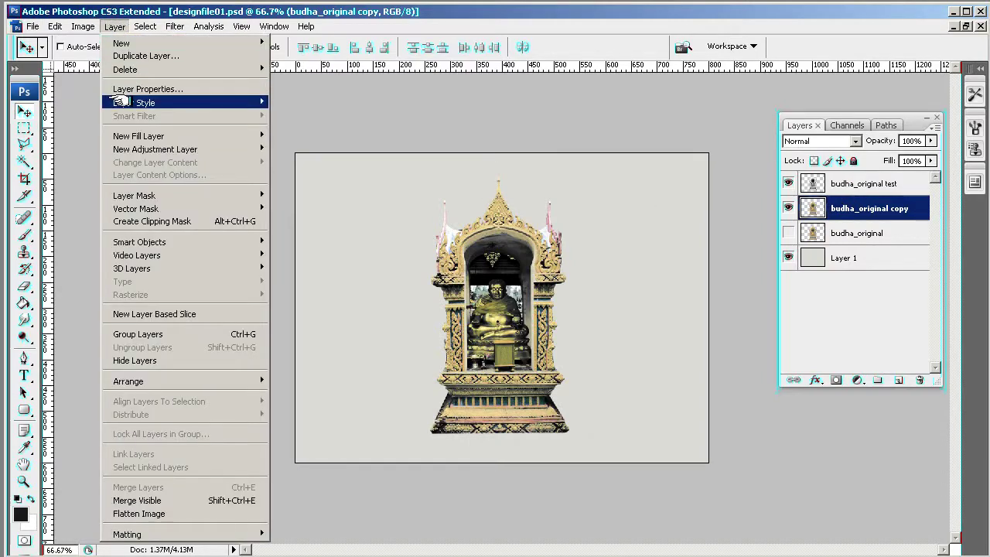
mouse_move(225, 103)
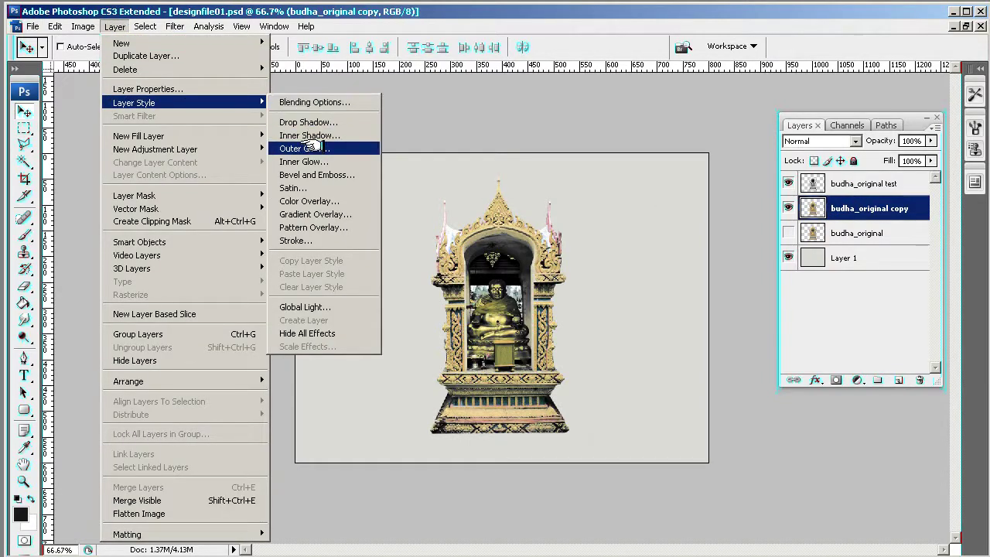
left_click(313, 239)
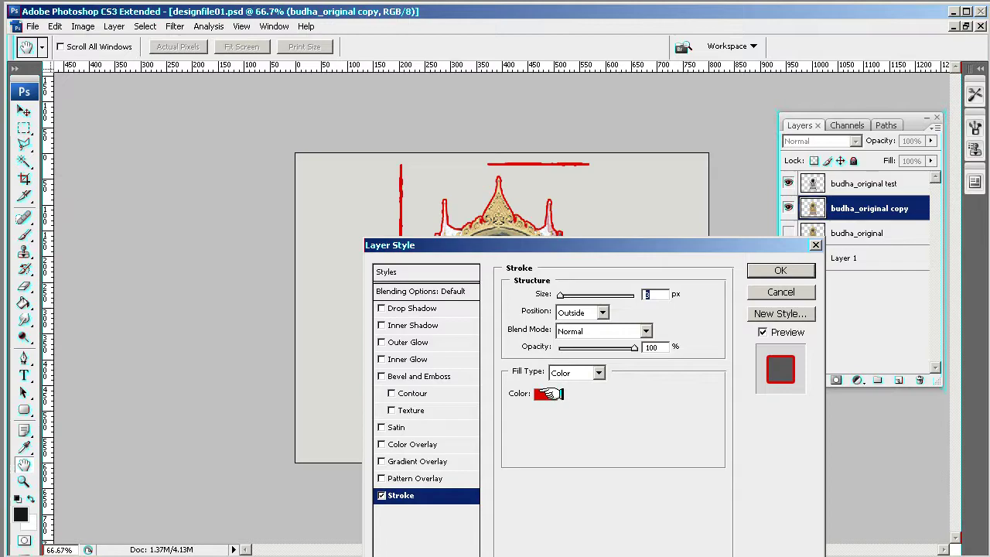
left_click(547, 394)
left_click(760, 287)
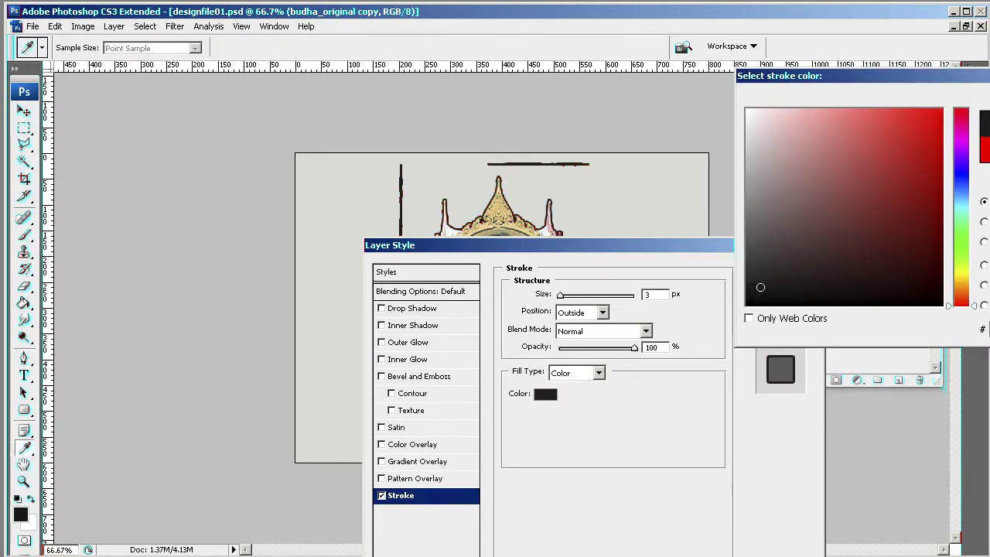
key("Return")
left_click(785, 270)
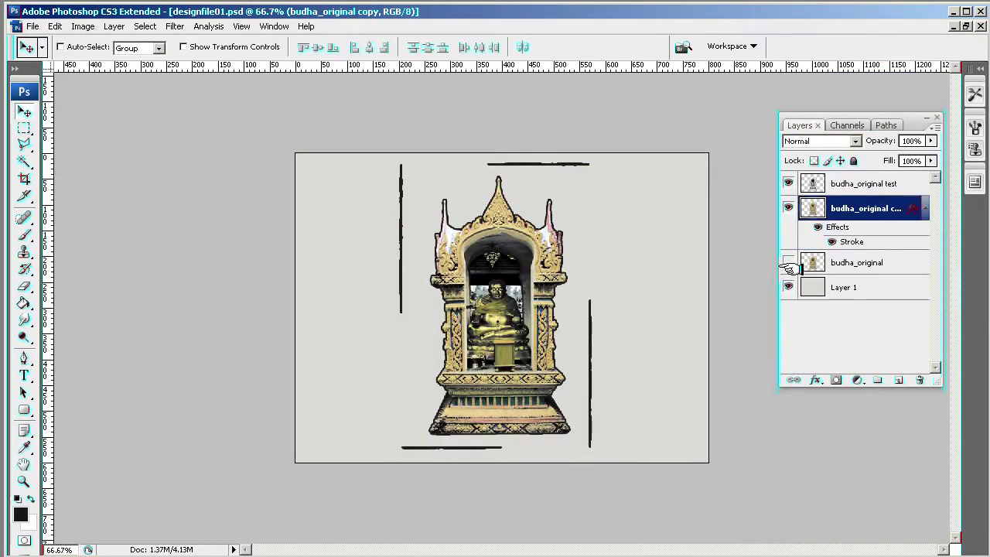
- Delete the four stray outlined lines around the shrine with rectangular selections, and clear the selection
left_click(24, 129)
left_click_drag(372, 153, 413, 341)
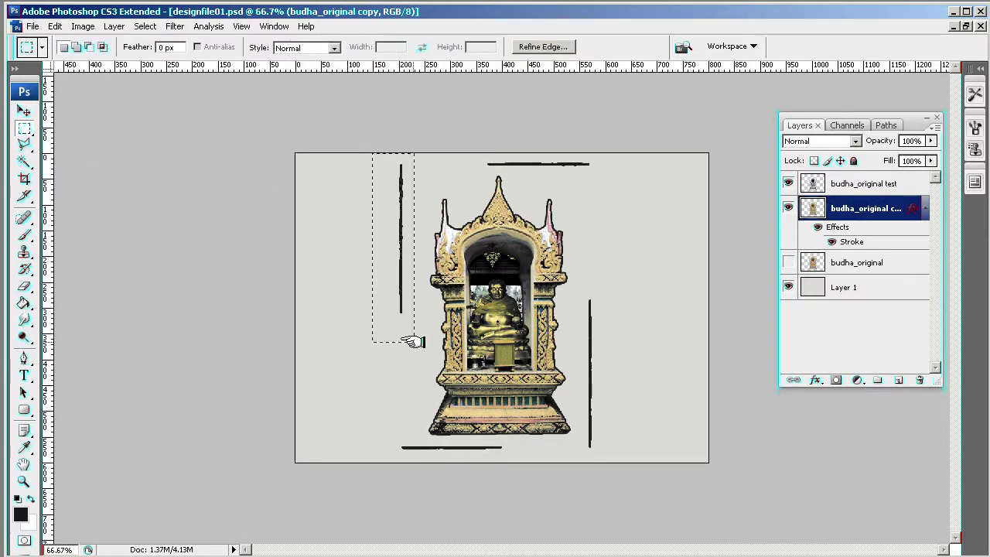
key("Delete")
left_click_drag(464, 138, 611, 160)
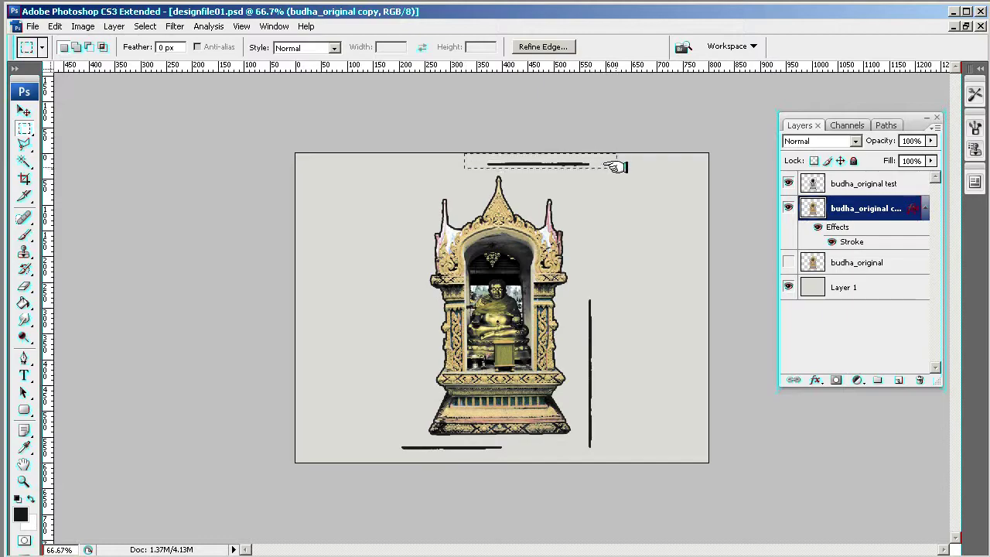
key("Delete")
left_click_drag(627, 281, 585, 459)
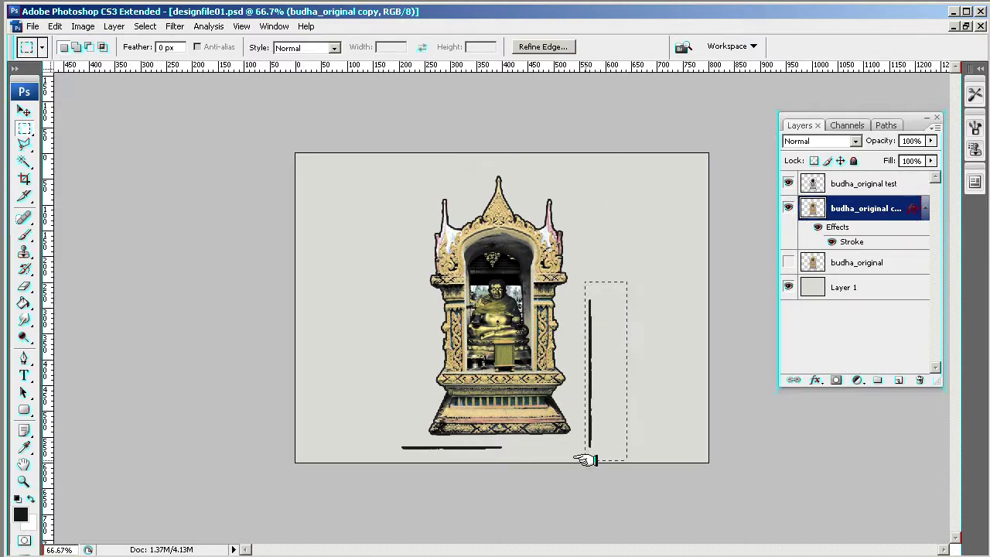
key("Delete")
left_click_drag(360, 470, 511, 439)
key("Delete")
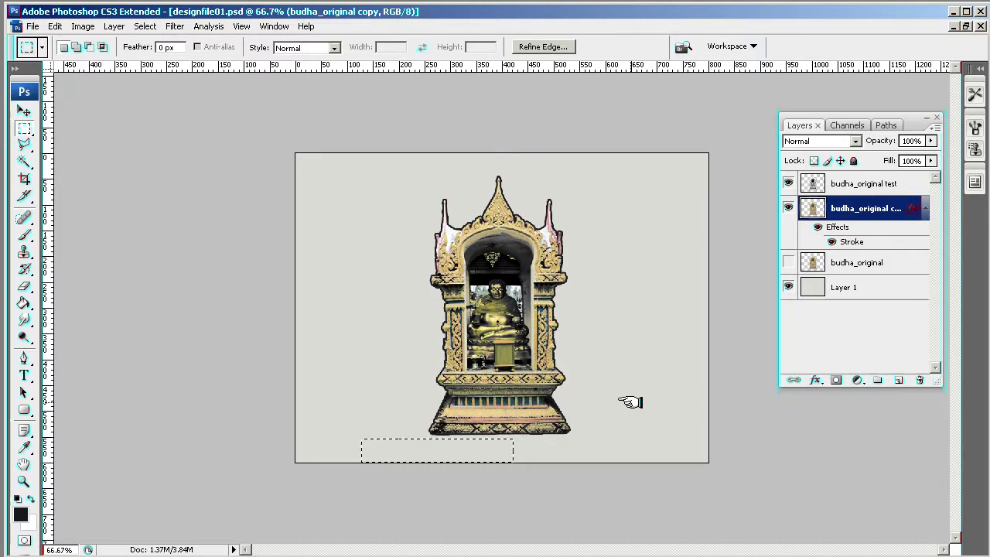
key("ctrl+d")
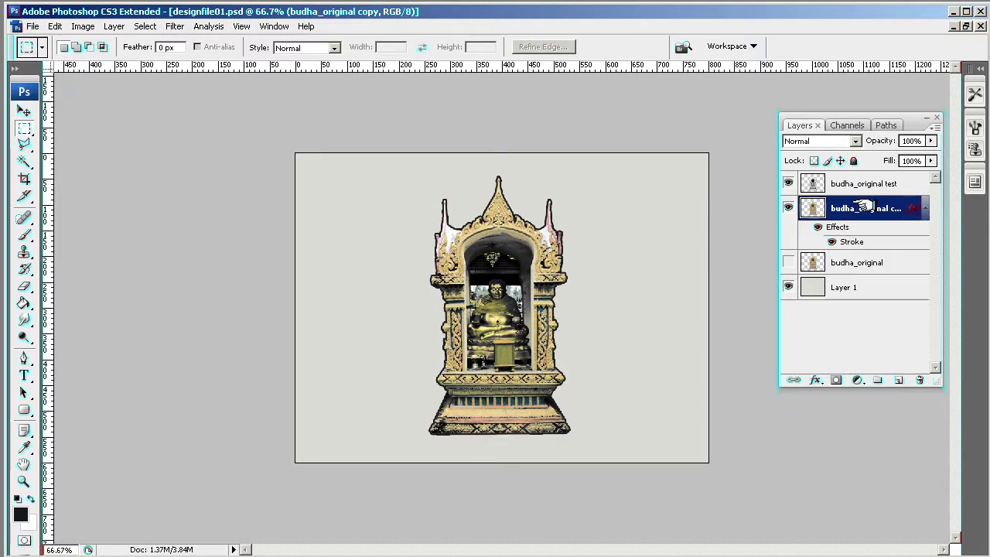
- Set the fill of the budha_original copy layer to 0% and its stroke size to 1 px
left_click(930, 160)
left_click_drag(929, 175, 859, 173)
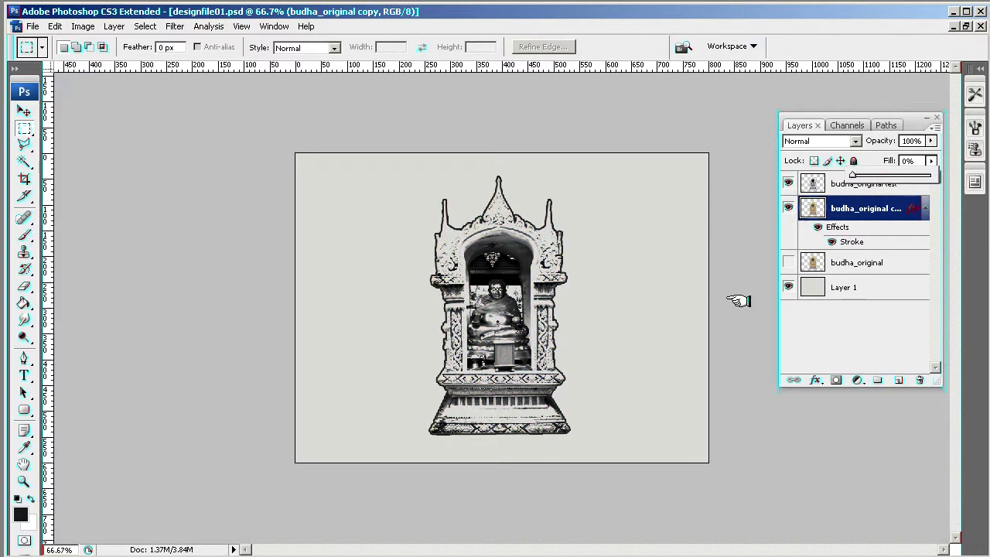
double_click(848, 240)
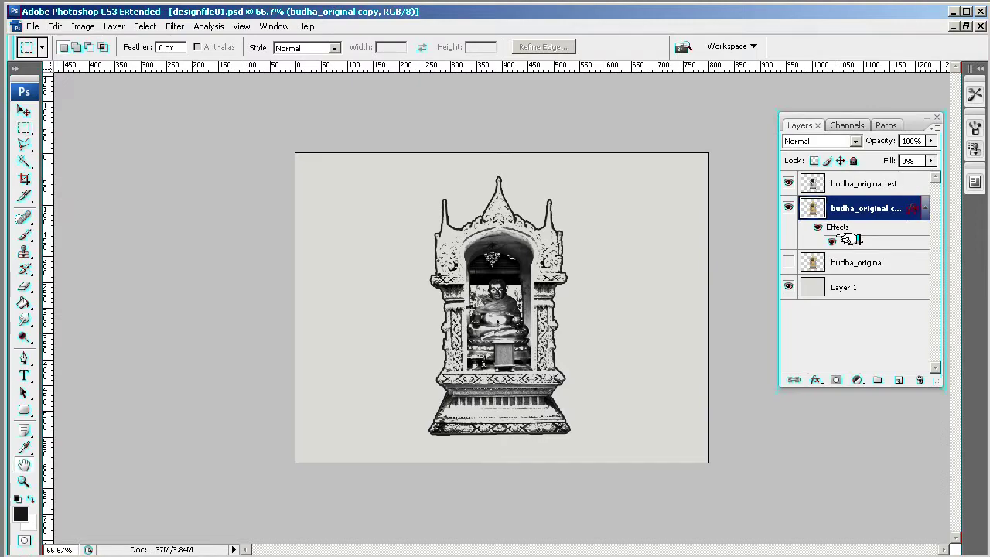
left_click_drag(619, 295, 611, 295)
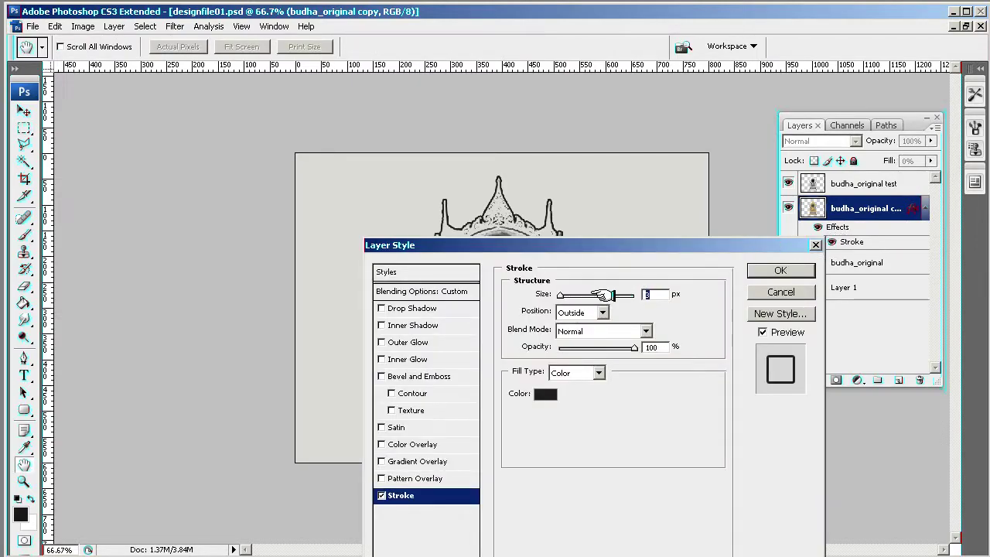
left_click_drag(590, 249, 805, 116)
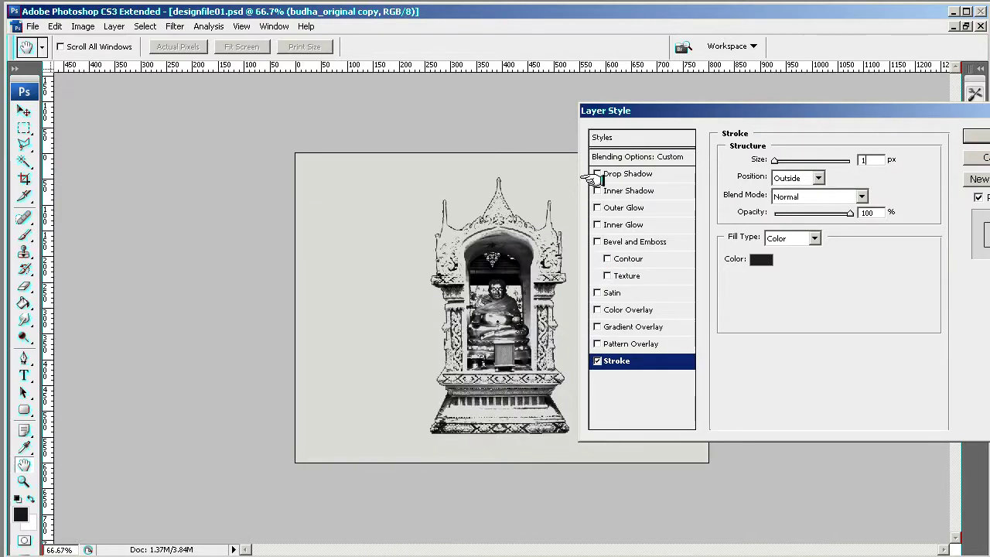
- Add a Drop Shadow to the budha_original copy layer with angle 70°, distance 9 px, spread 8% and size 7 px
left_click(617, 175)
mouse_move(777, 224)
left_mouse_down()
mouse_move(790, 224)
mouse_move(780, 224)
mouse_move(782, 239)
left_mouse_up()
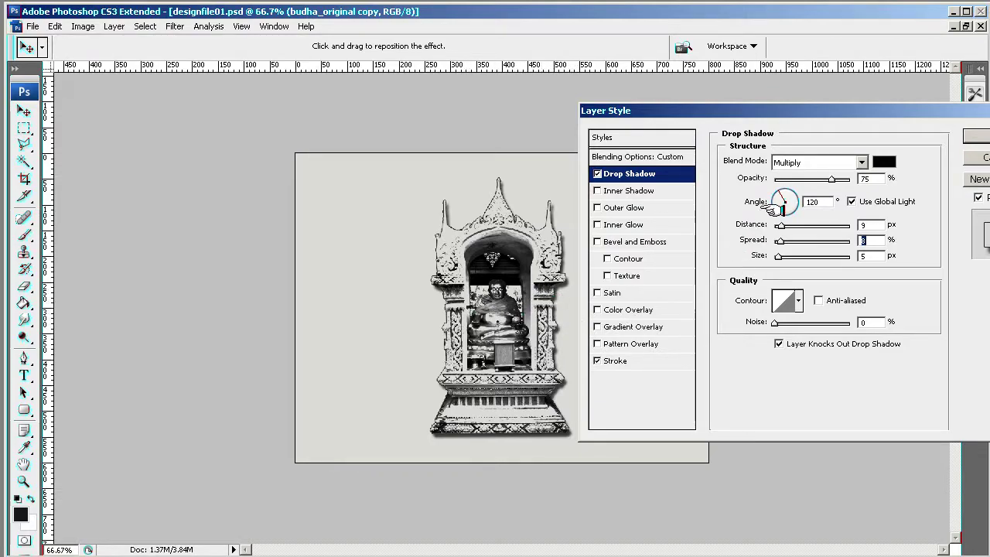
left_click(797, 195)
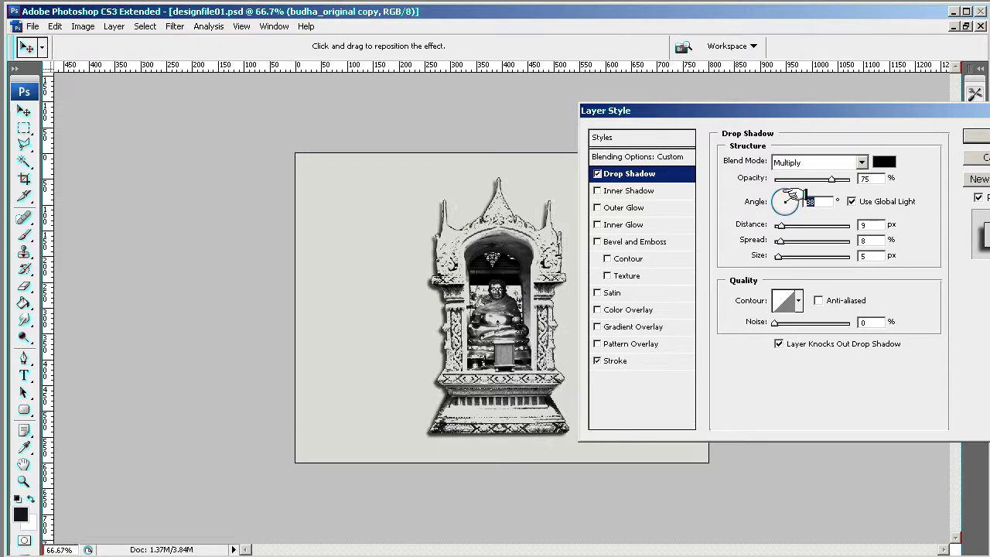
left_click_drag(788, 197, 785, 194)
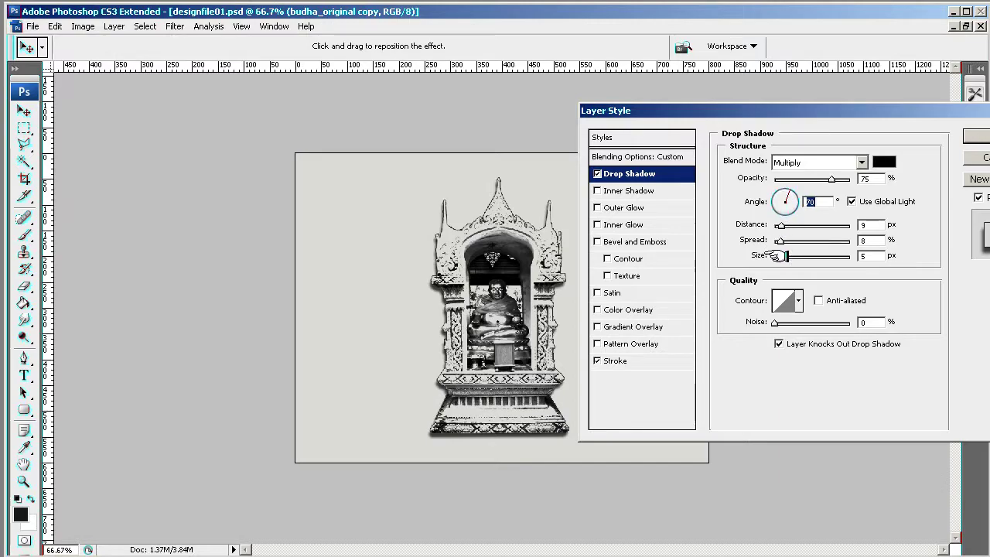
left_click_drag(781, 256, 779, 256)
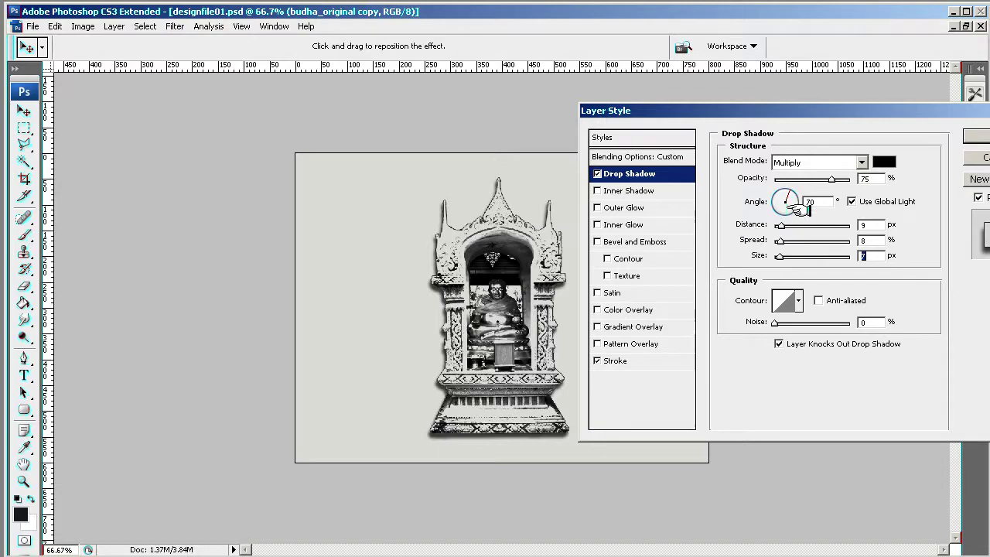
- Try white as the drop shadow color
left_click(886, 160)
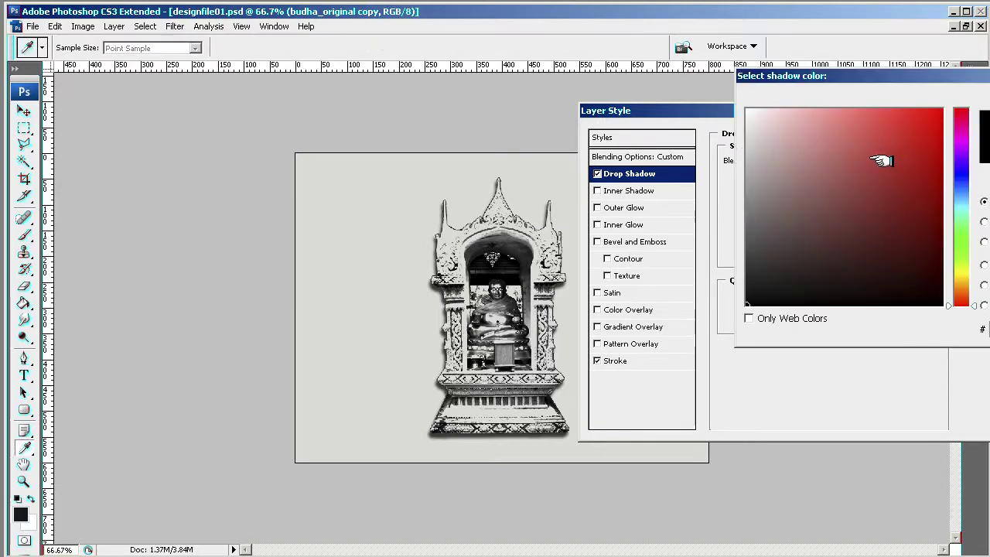
left_click(749, 111)
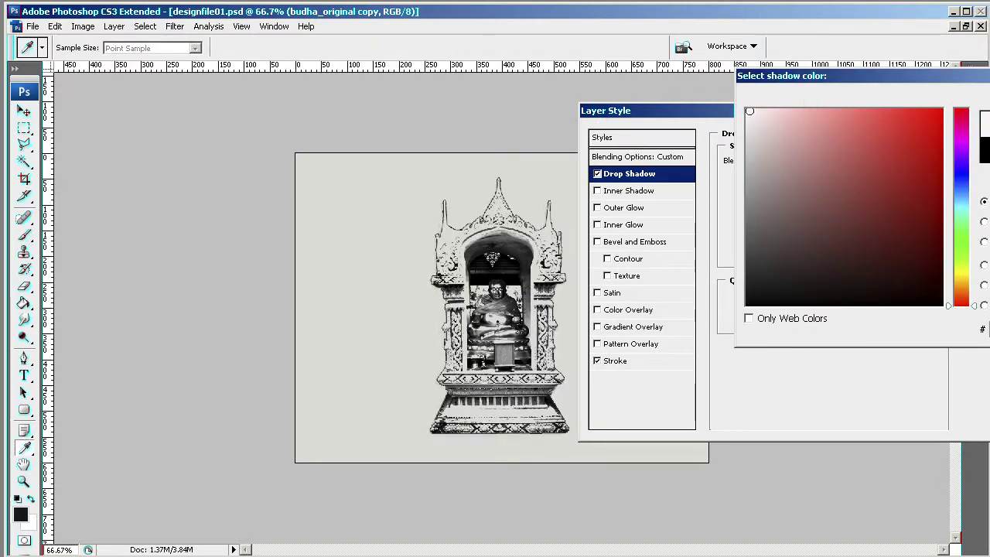
key("Return")
- Set the drop shadow's blend mode to Normal and its color to dark gray, and apply the layer style
left_click(857, 162)
left_click(836, 178)
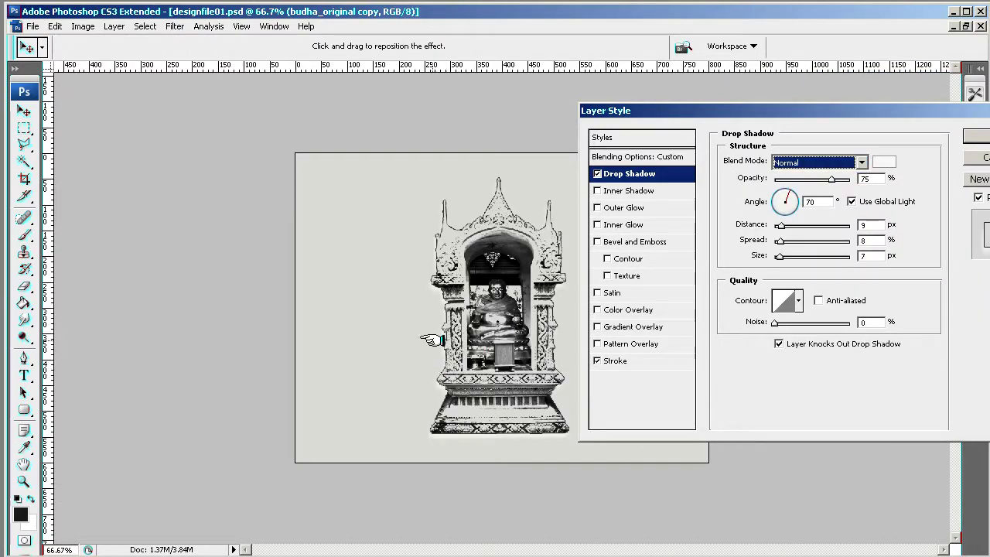
key("Tab")
left_click(878, 161)
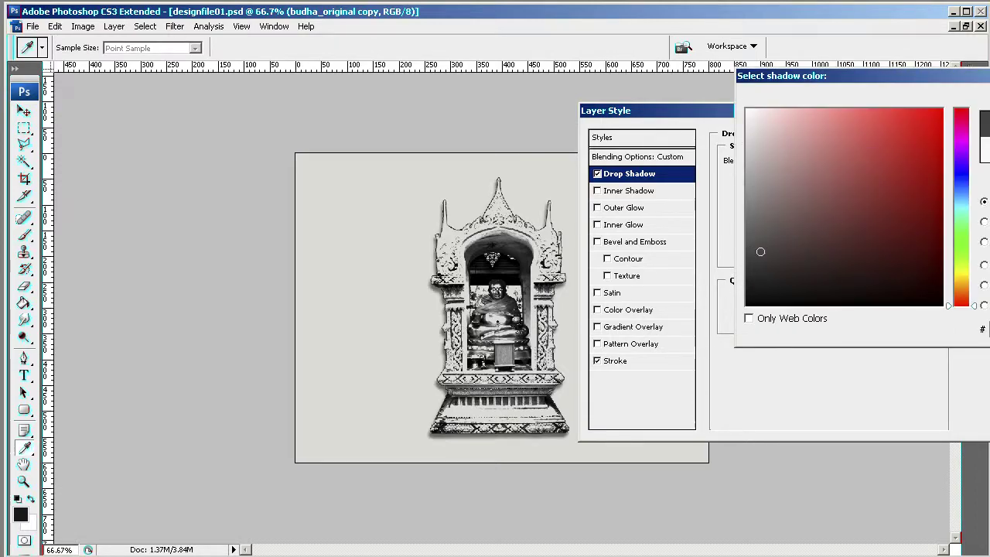
key("Return")
left_click(979, 135)
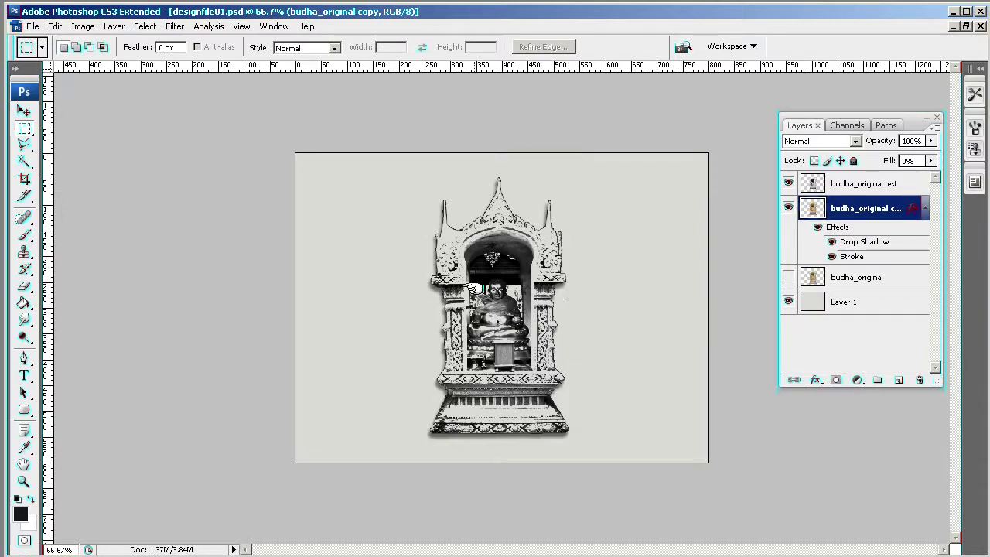
- Create a new layer named logo directly above the budha_original layer
left_click(842, 275)
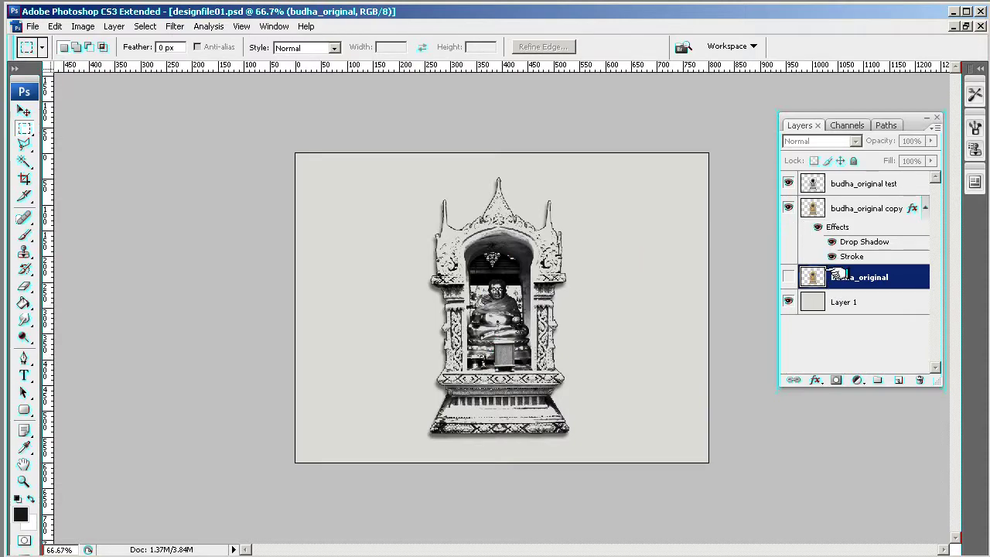
left_click(931, 129)
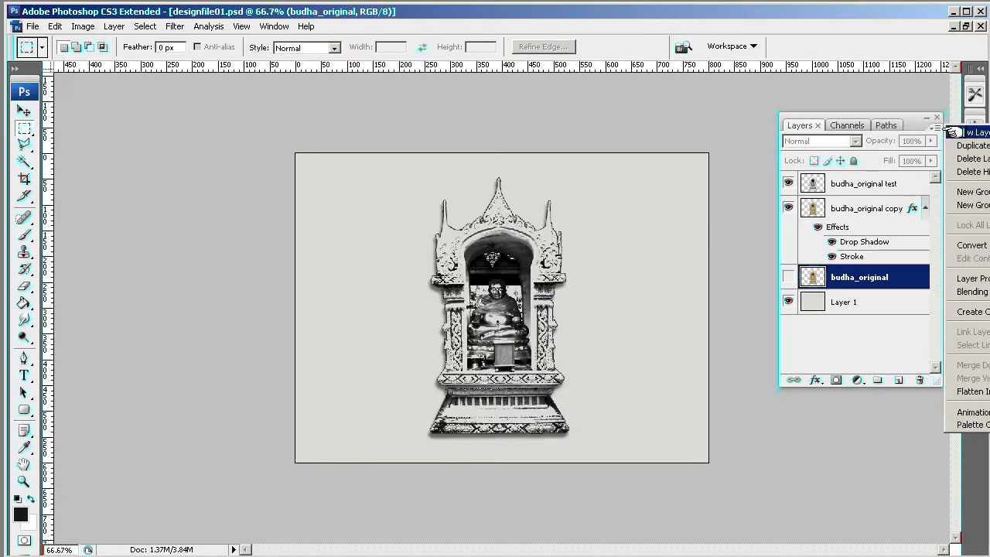
left_click(963, 131)
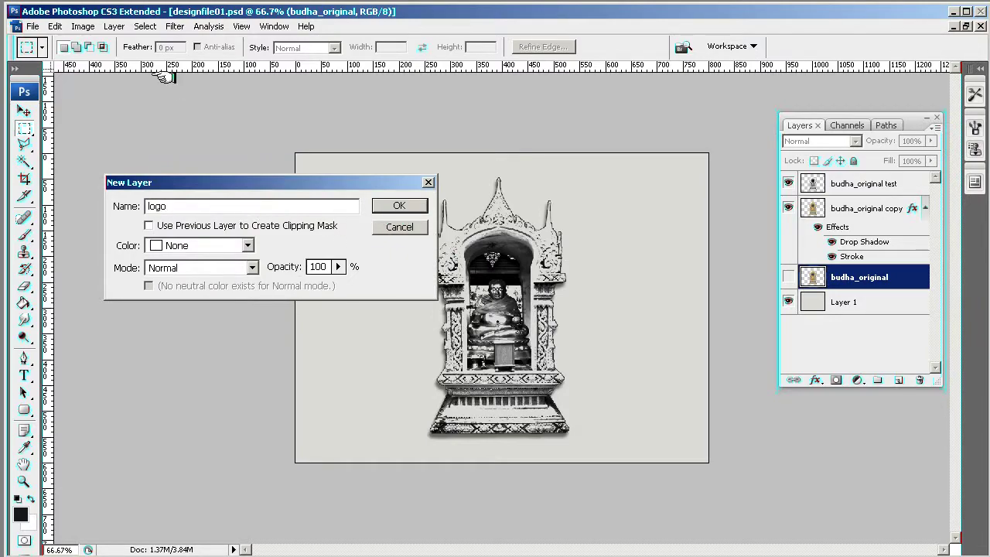
left_click(398, 206)
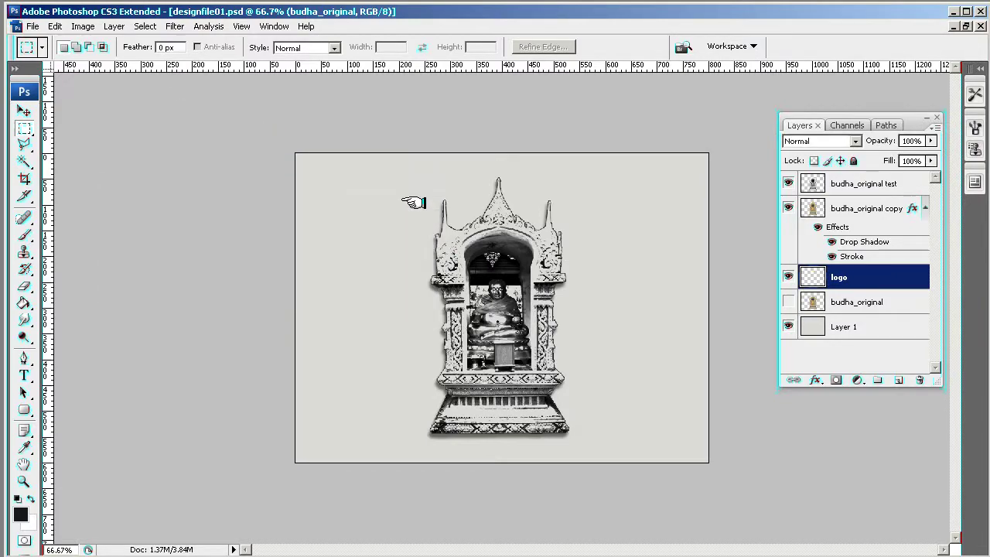
- Merge the budha_original copy and budha_original test layers down into the logo layer and set its blend mode to Darken
left_click(840, 208)
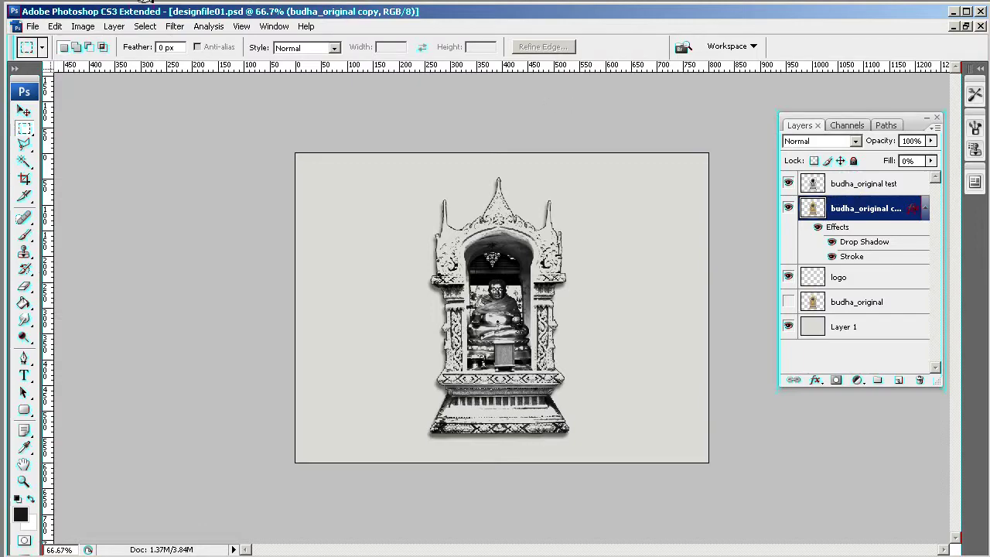
left_click(113, 26)
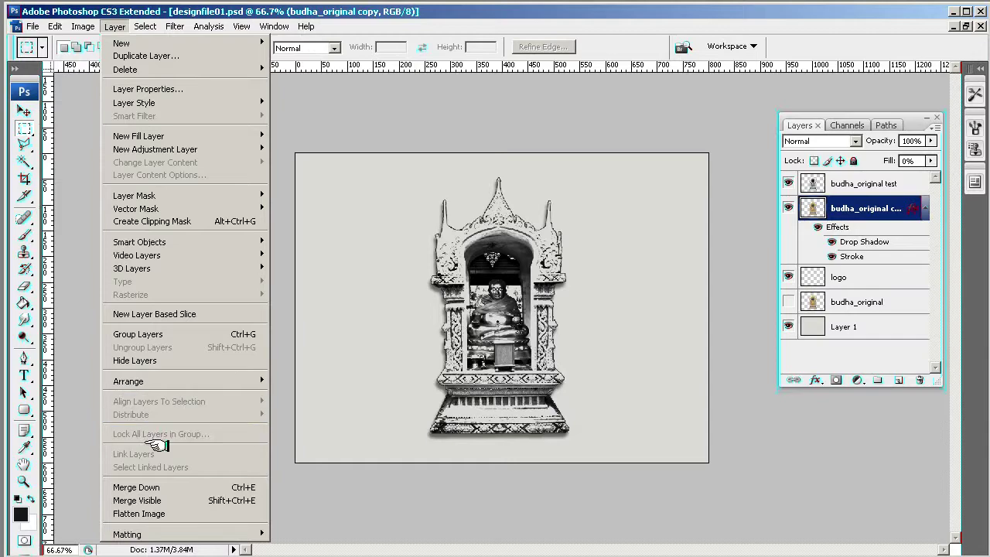
left_click(164, 487)
left_click(862, 185)
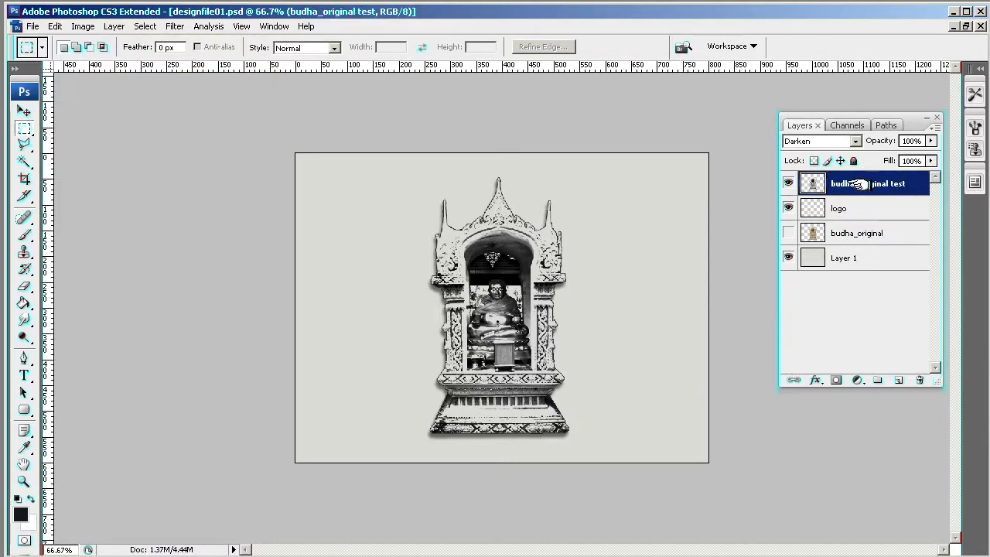
key("ctrl+e")
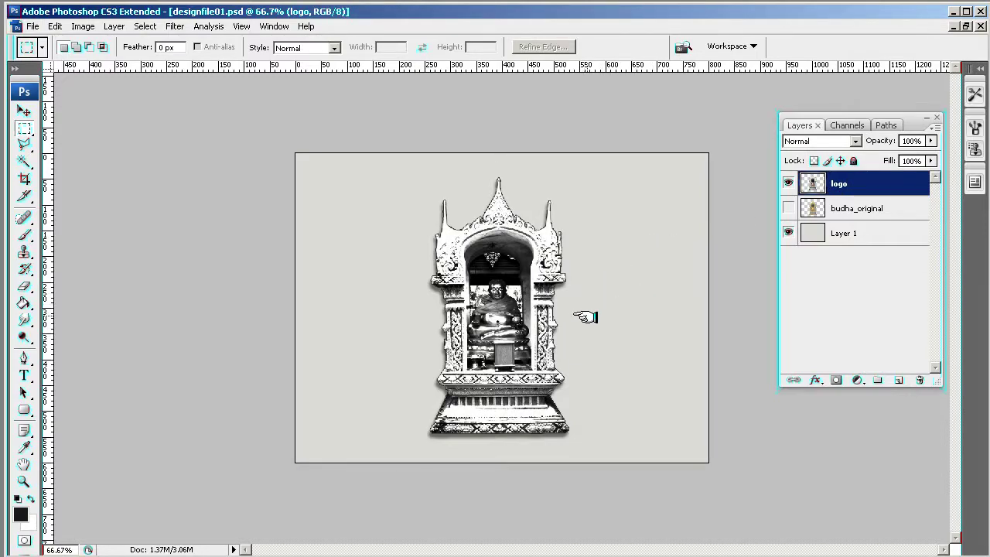
left_click(855, 141)
left_click(821, 193)
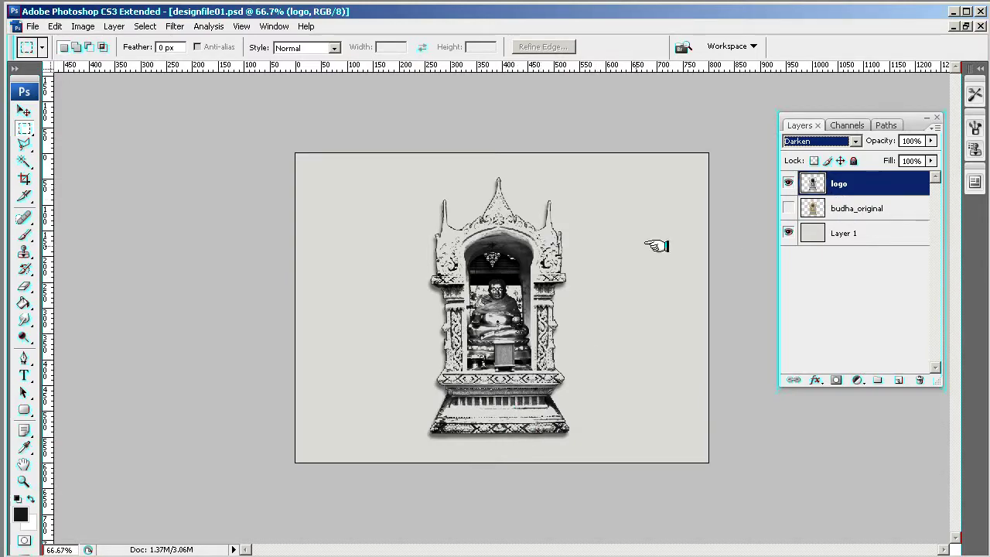
- Make the budha_original layer visible, duplicate it under the default name, and hide the original
left_click(789, 208)
left_click(851, 207)
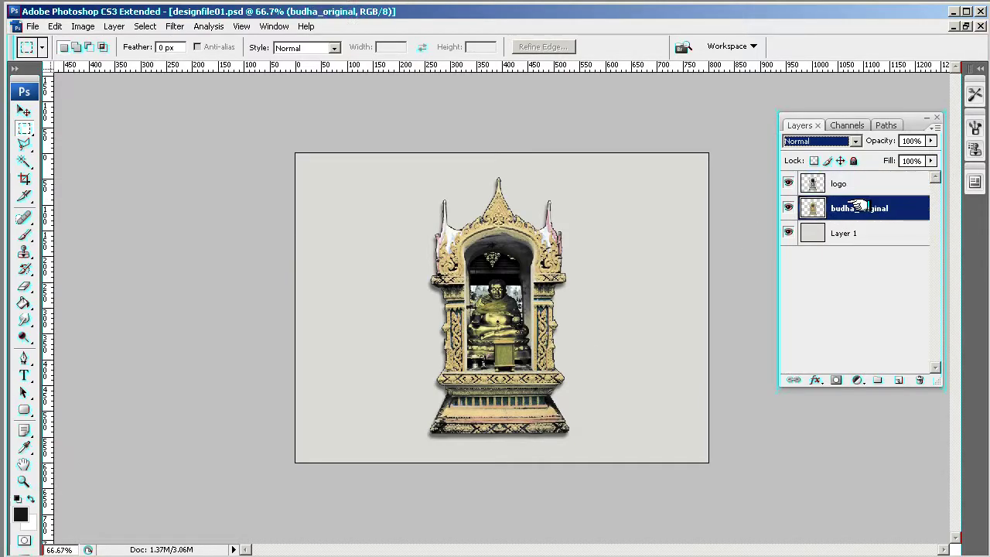
left_click(936, 125)
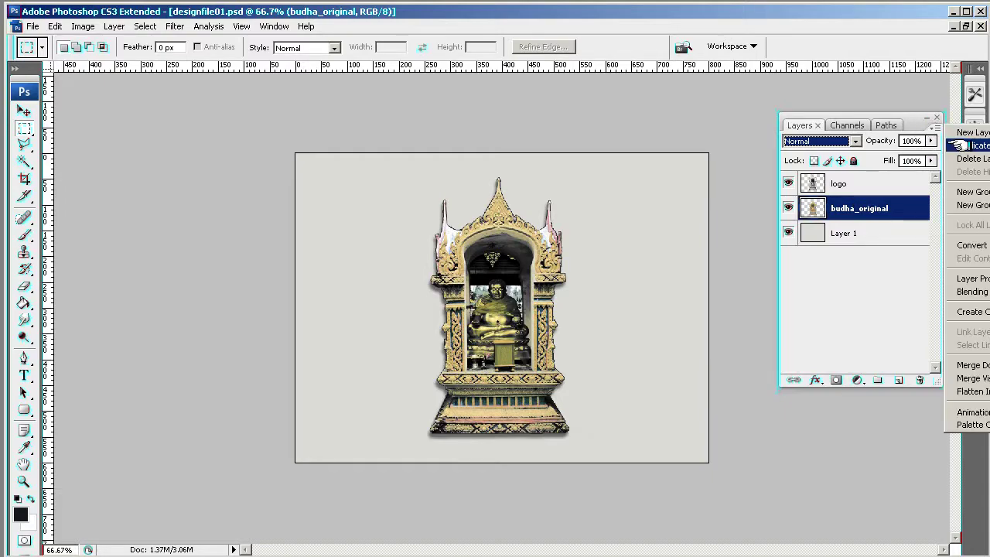
left_click(967, 146)
left_click(310, 122)
left_click(788, 233)
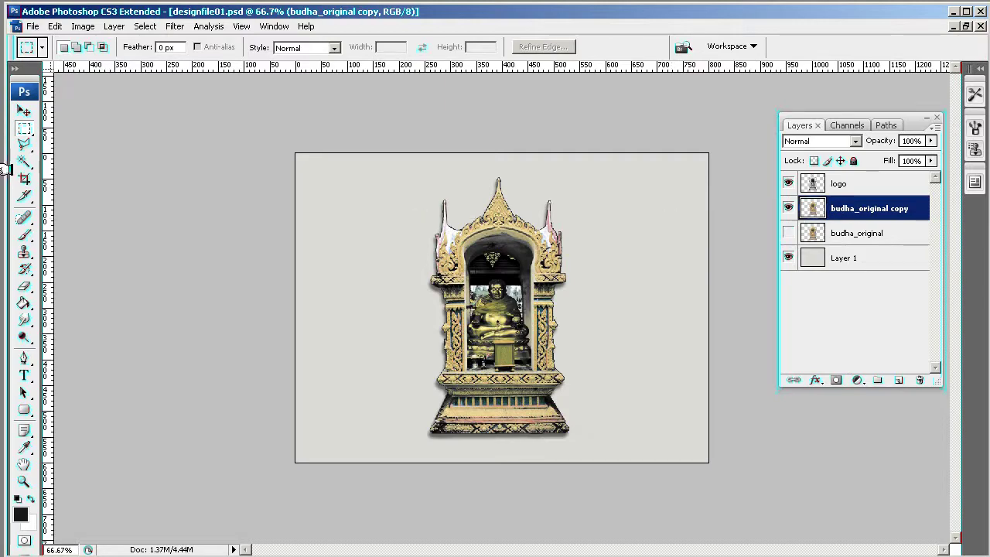
- Select the shrine silhouette on the budha_original copy layer with Magic Wand and Inverse, and delete its contents while keeping the selection
left_click(24, 161)
left_click(415, 328)
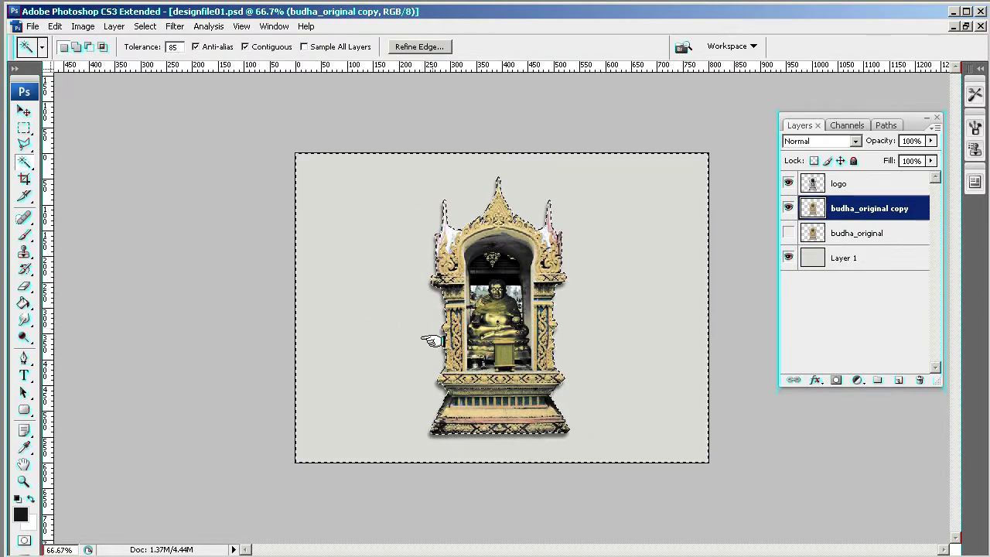
key("ctrl+d")
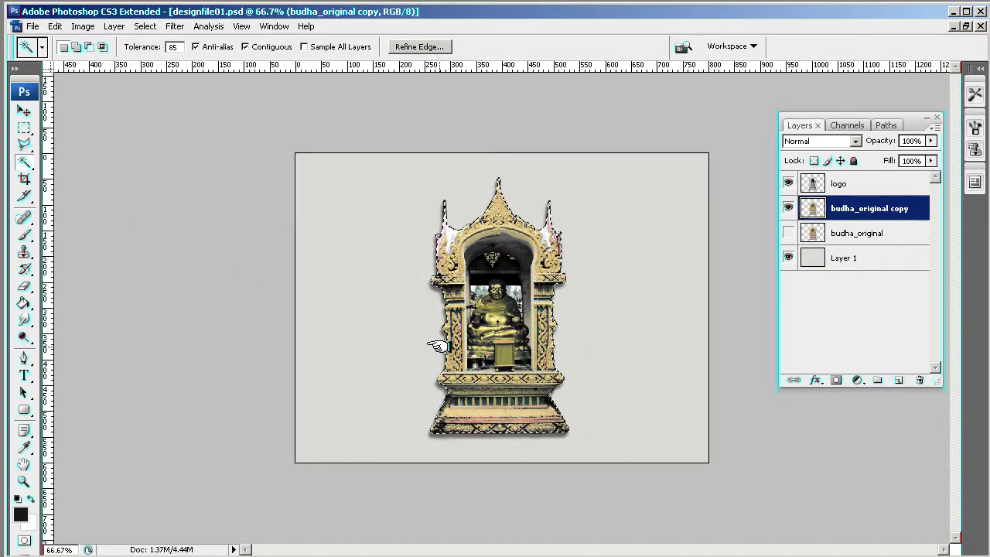
left_click(147, 27)
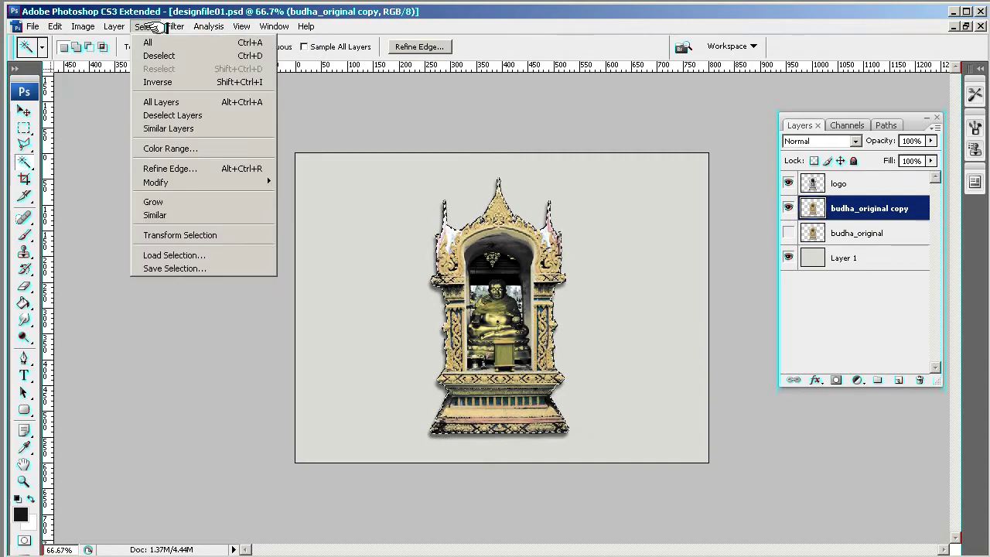
mouse_move(275, 26)
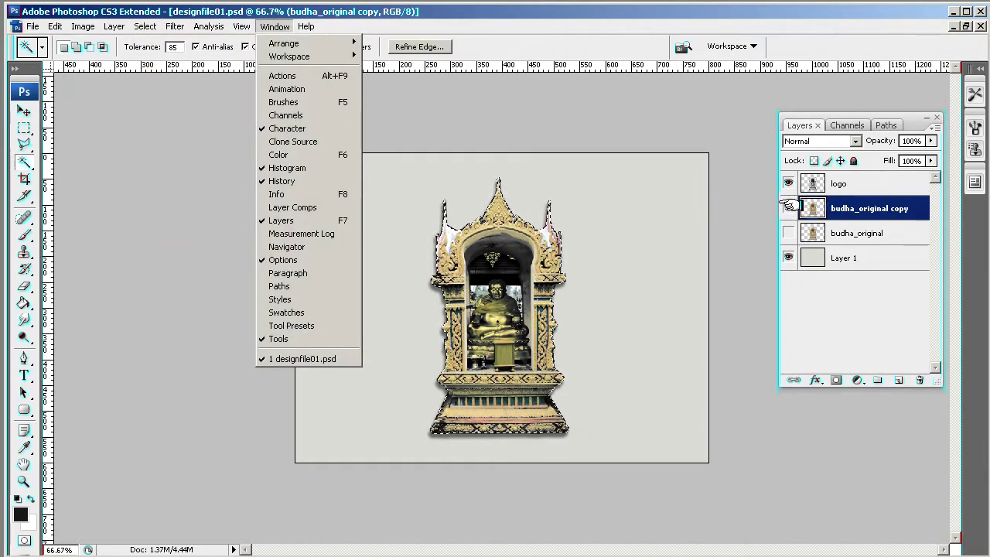
left_click(845, 207)
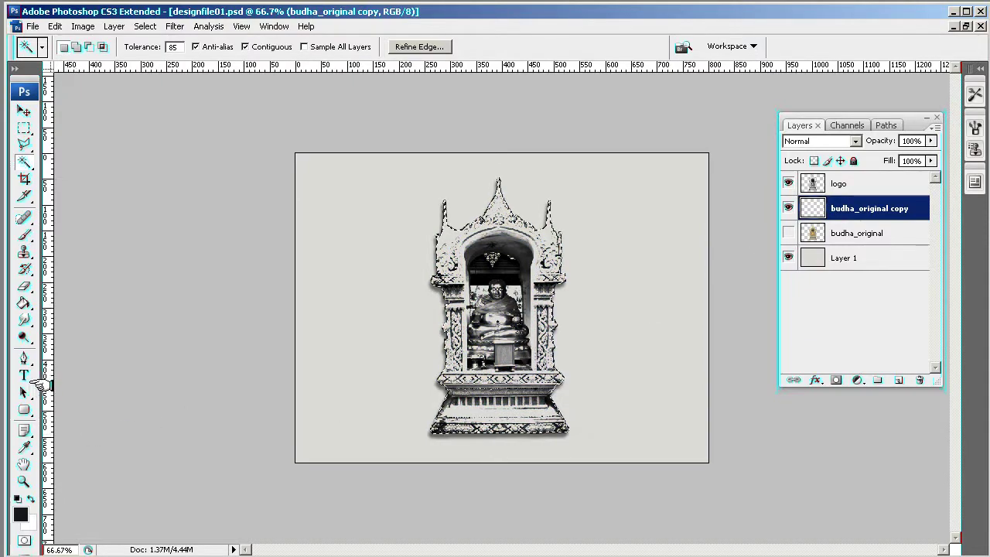
- Fill the shrine selection on the budha_original copy layer with a vertical linear gradient from white through bluish gray to white
left_click(23, 304)
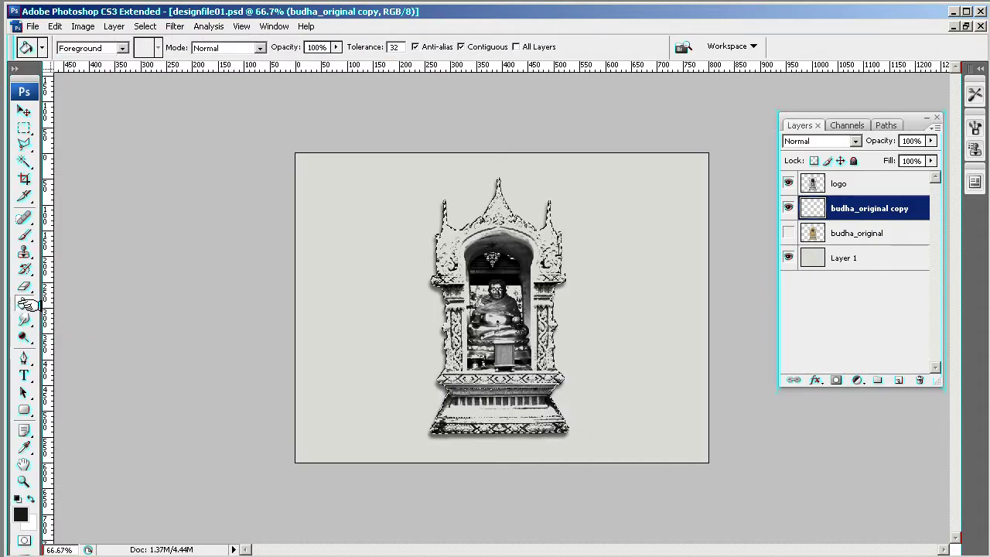
left_click_drag(23, 304, 85, 301)
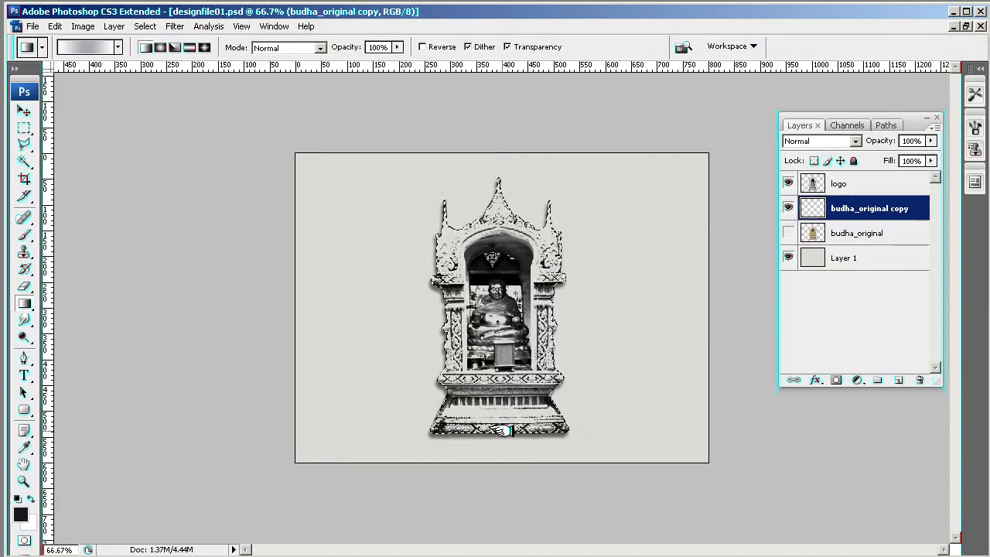
left_click(89, 48)
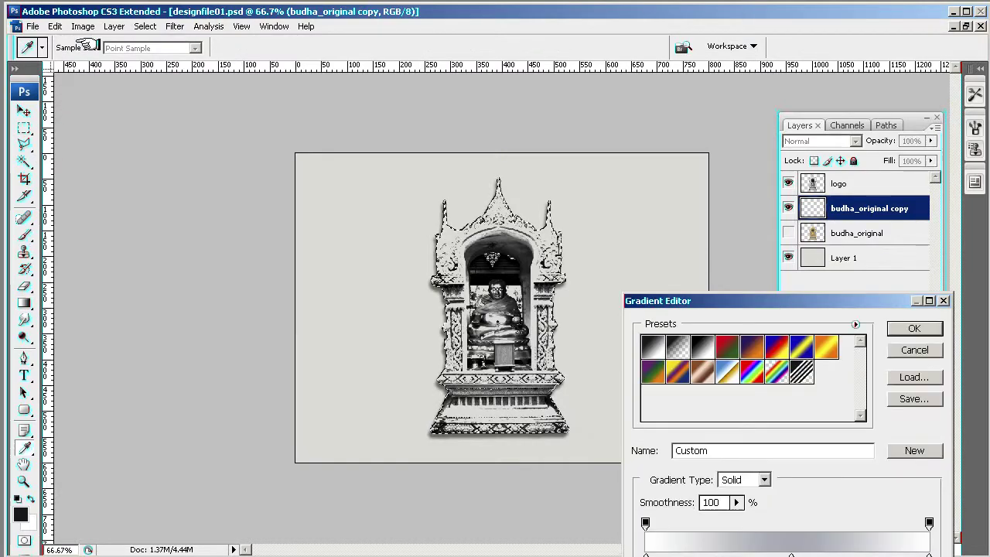
left_click(914, 328)
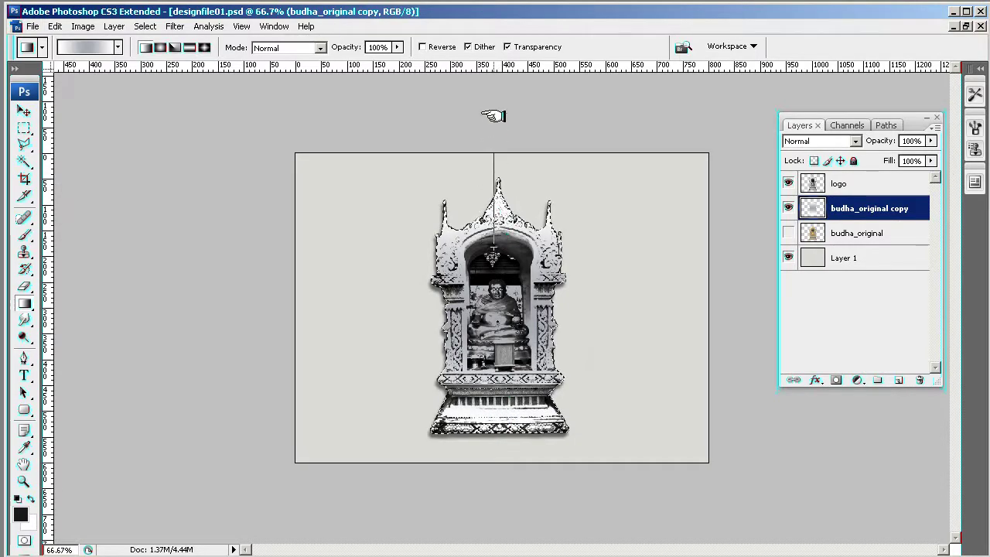
left_click_drag(493, 116, 493, 109)
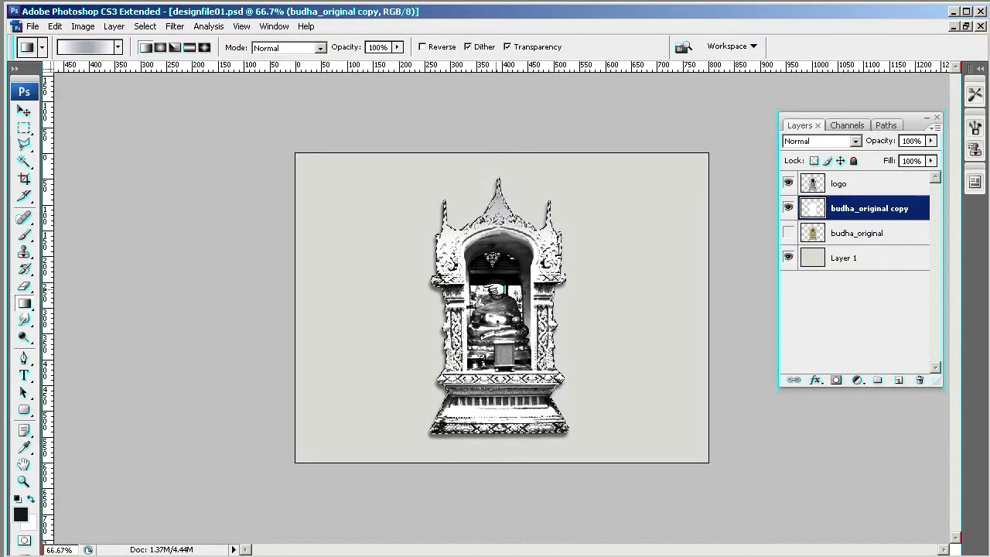
left_click_drag(495, 182, 496, 181)
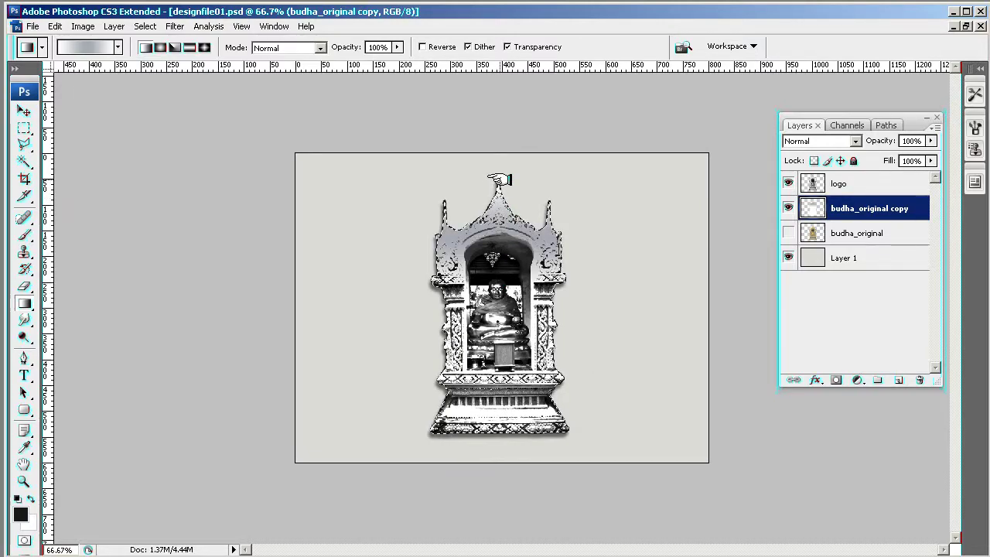
- Change the gradient's middle stop to pale cream yellow and refill the shrine selection on the budha_original copy layer vertically with it
left_click(91, 47)
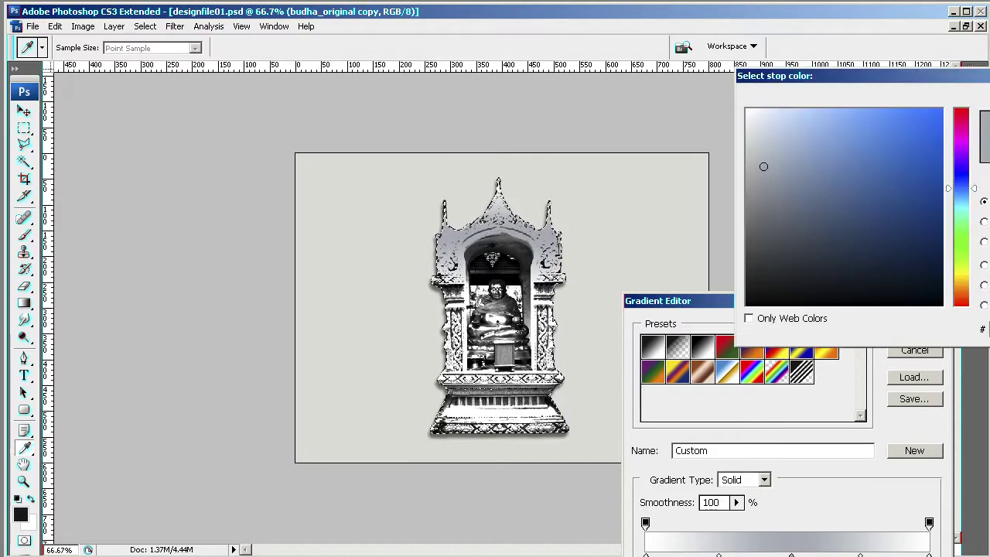
left_click(960, 264)
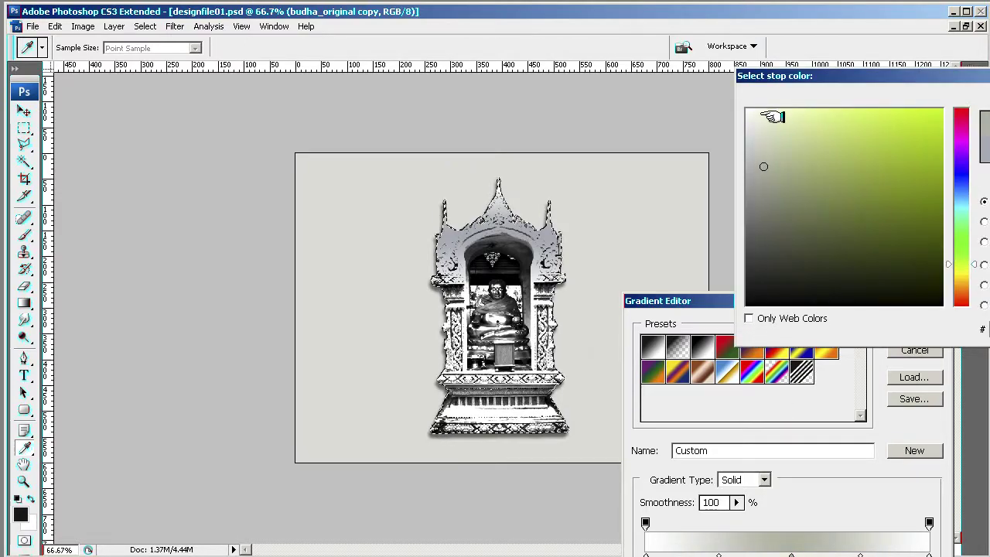
left_click(770, 116)
left_click(960, 279)
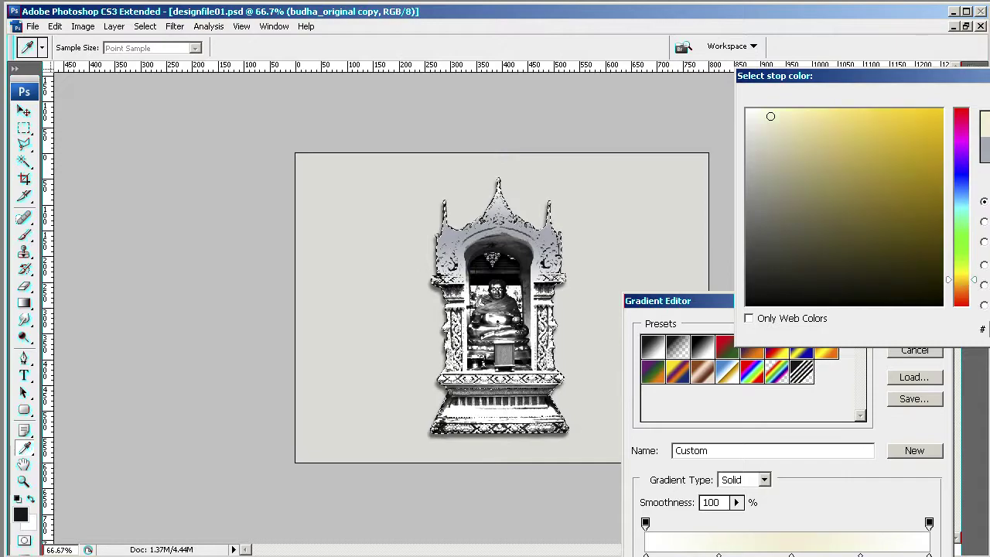
key("Return")
left_click(906, 327)
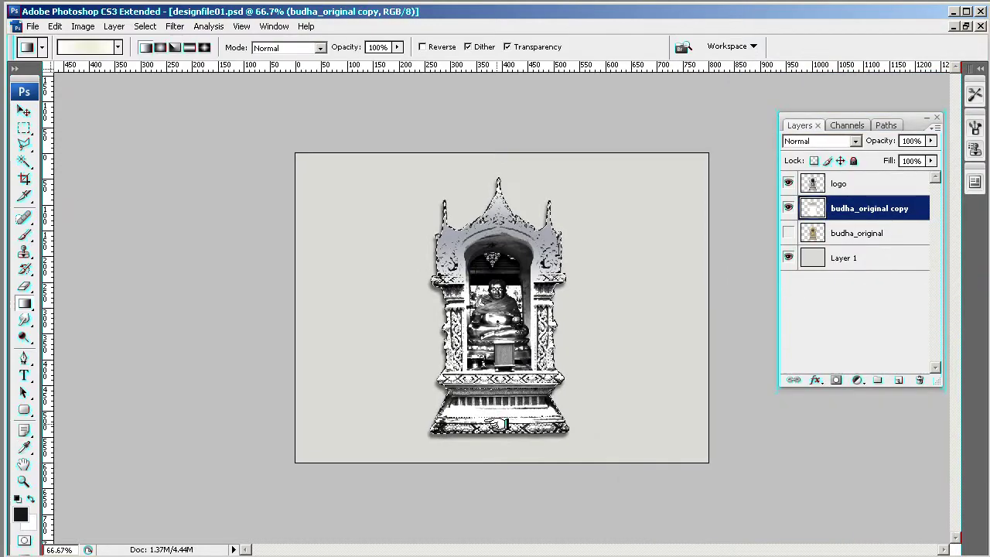
left_click_drag(499, 345, 499, 193)
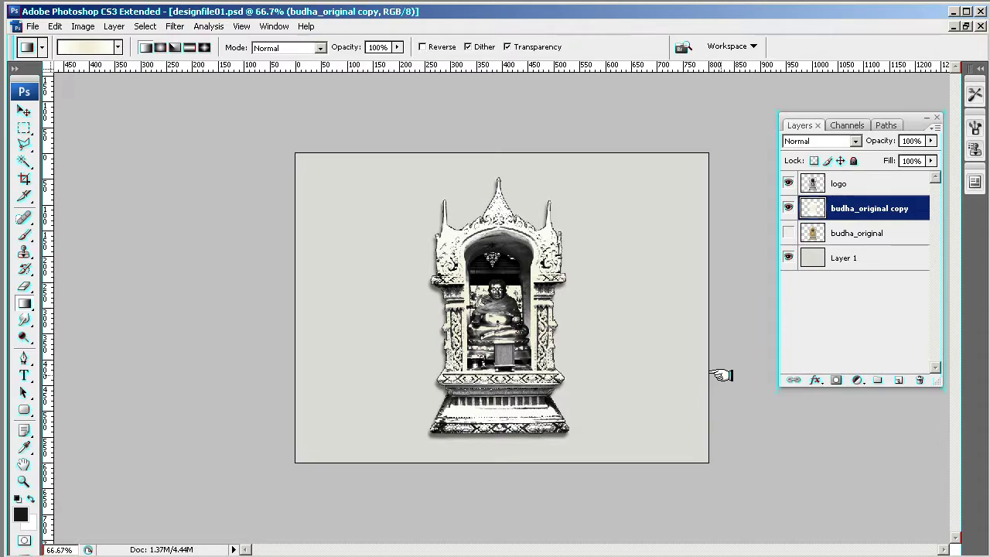
- Merge the logo layer down into budha_original copy and scale the merged shrine to about 62% in the lower part of the canvas
left_click(841, 182)
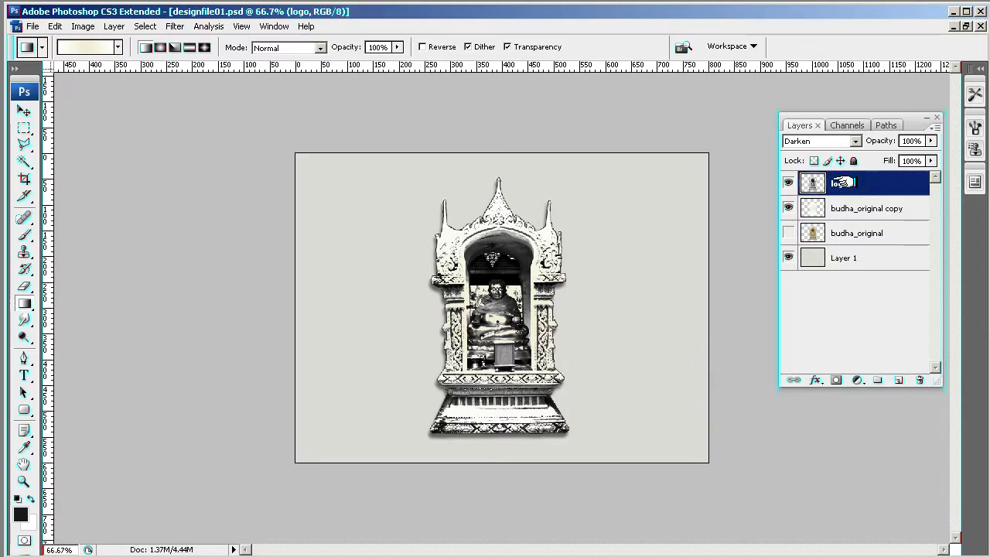
key("ctrl+e")
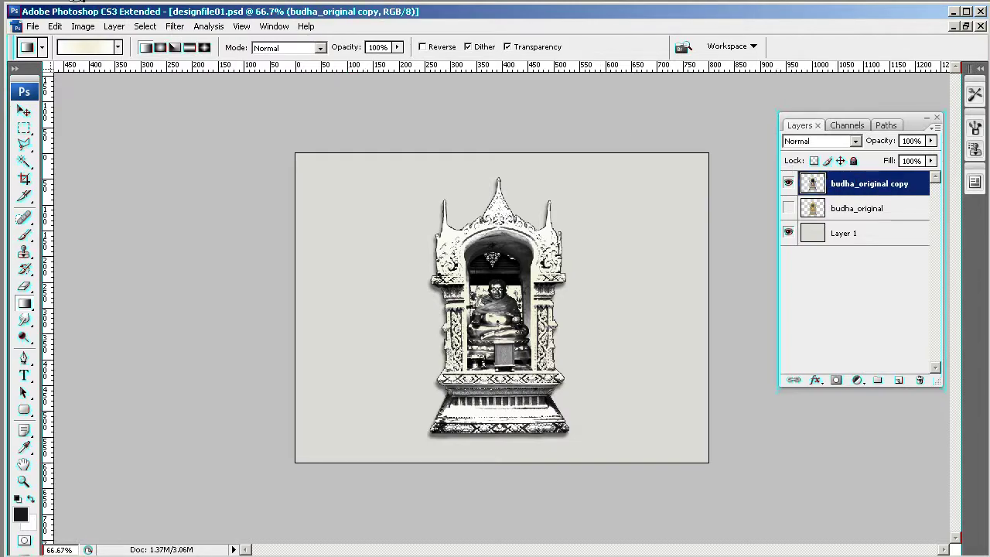
left_click(55, 26)
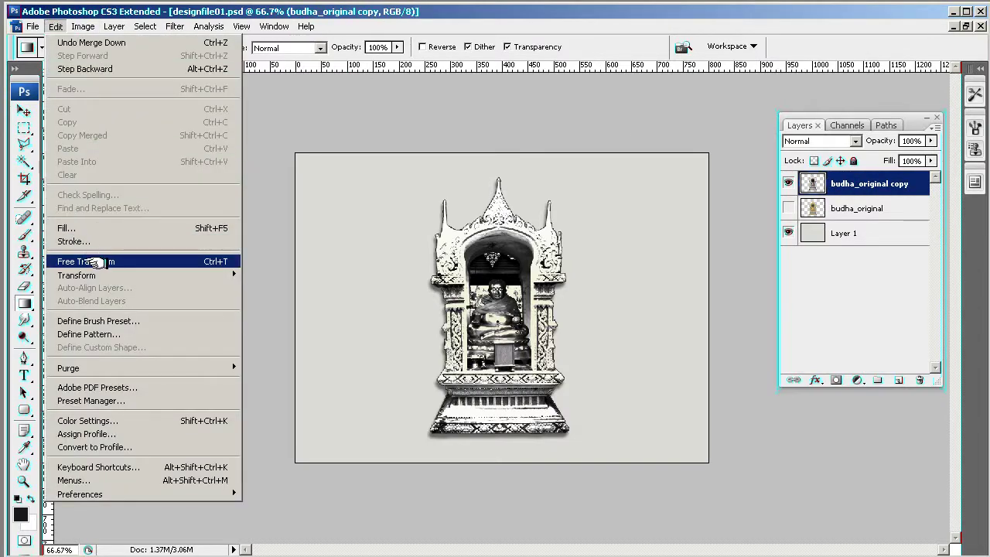
left_click(97, 261)
left_click_drag(592, 162, 518, 272)
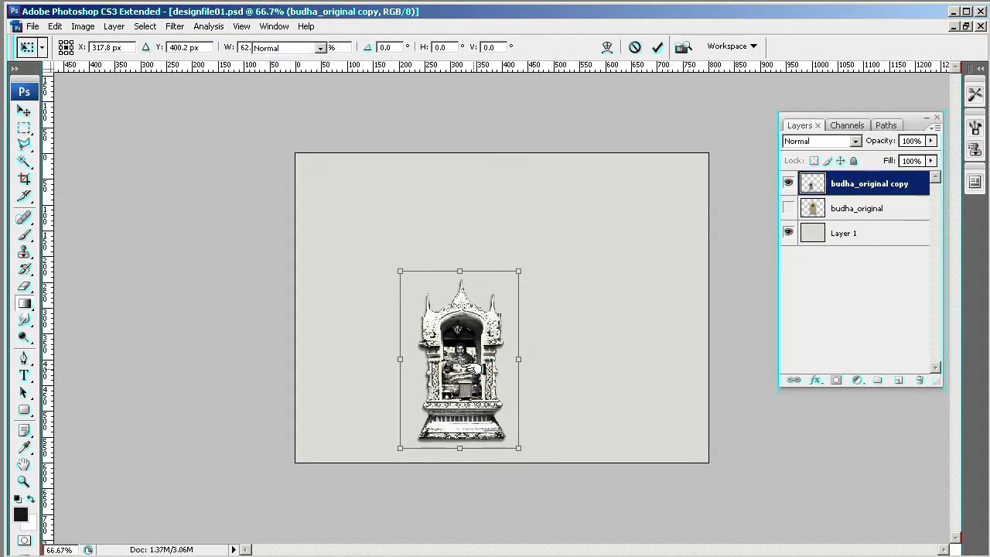
key("Return")
key("g")
left_click(23, 112)
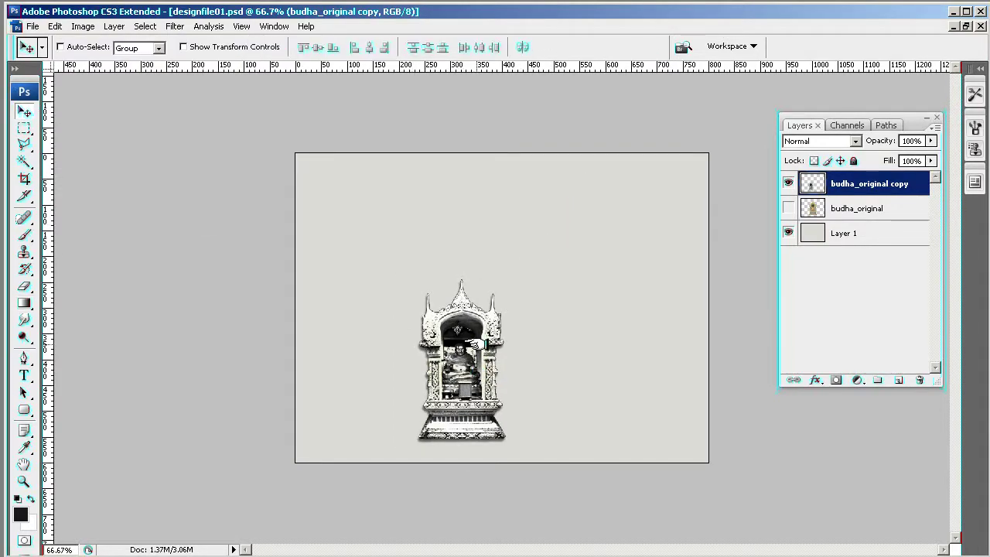